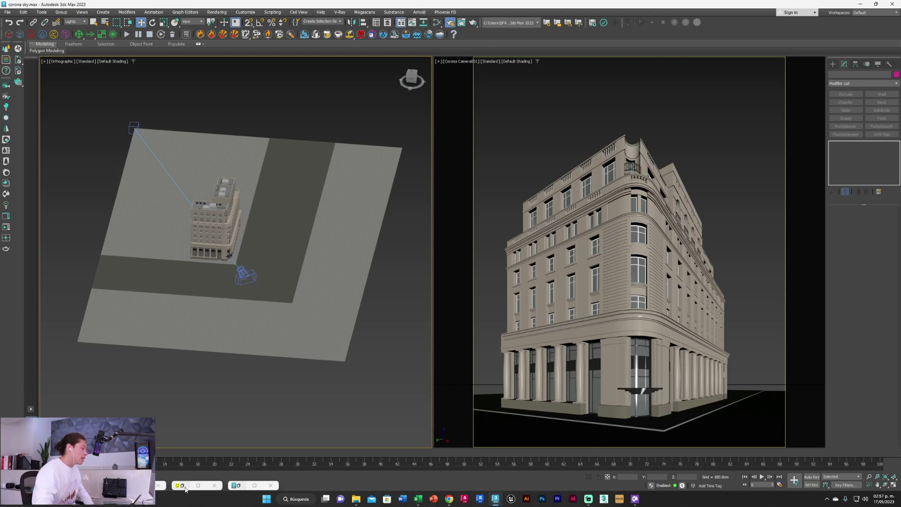
Assign a CoronaSky map to the Single map slot of the scene environment in the render setup.
{"action": "mouse_move", "coordinate": [711, 63]}
{"action": "left_mouse_down"}
{"action": "mouse_move", "coordinate": [740, 62]}
{"action": "mouse_move", "coordinate": [716, 63]}
{"action": "left_mouse_up"}
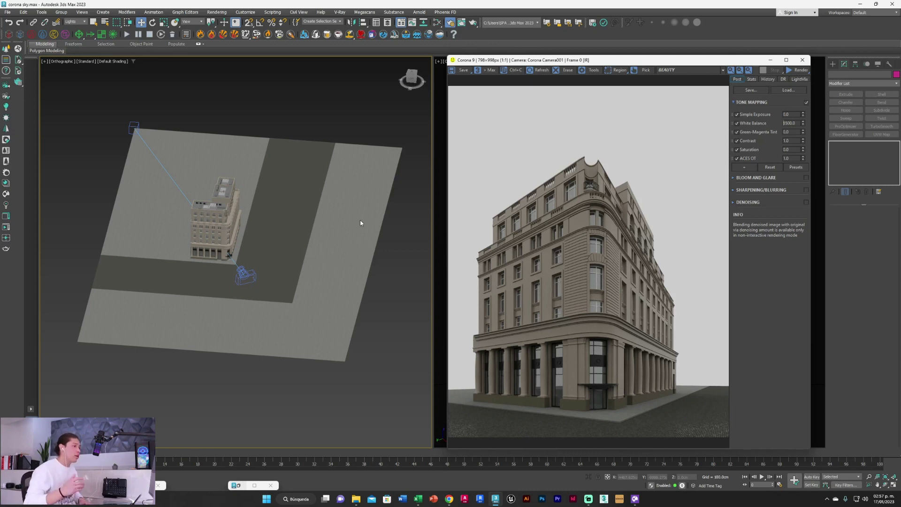
{"action": "left_click", "coordinate": [451, 24]}
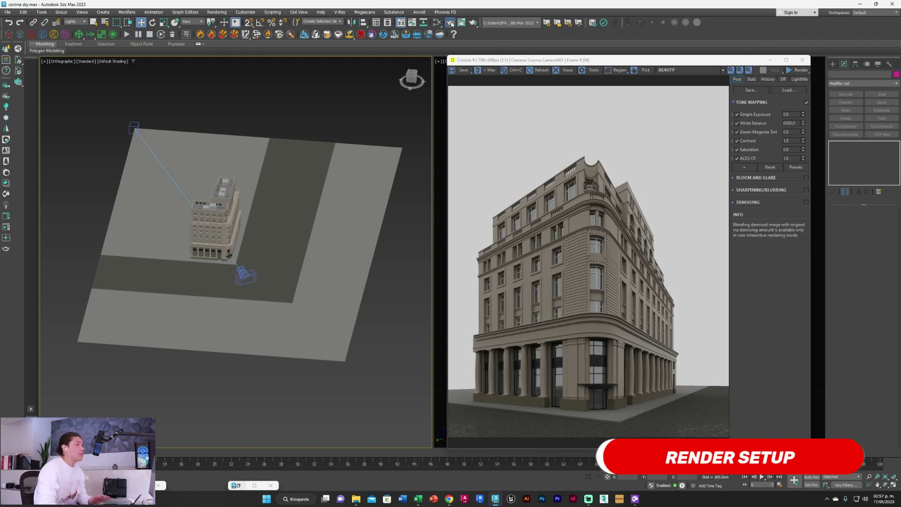
{"action": "left_click", "coordinate": [431, 130]}
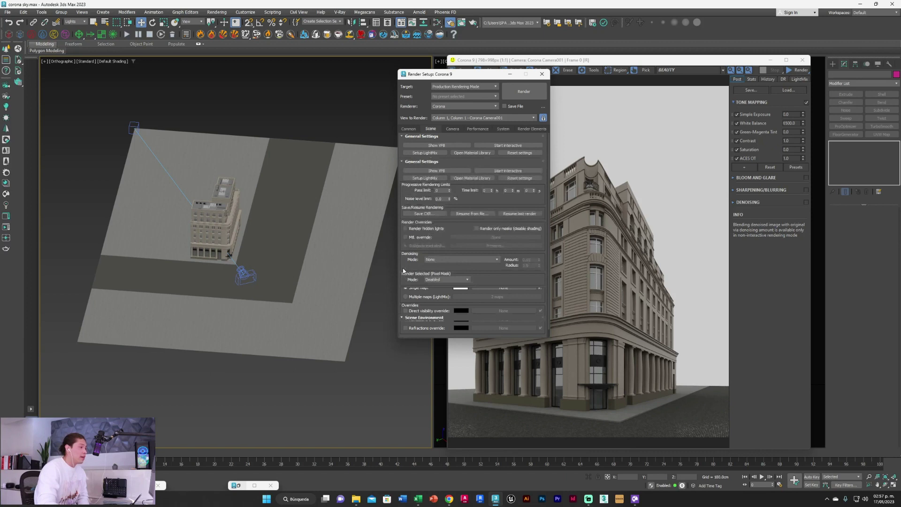
{"action": "left_click", "coordinate": [404, 267]}
{"action": "left_click", "coordinate": [402, 267]}
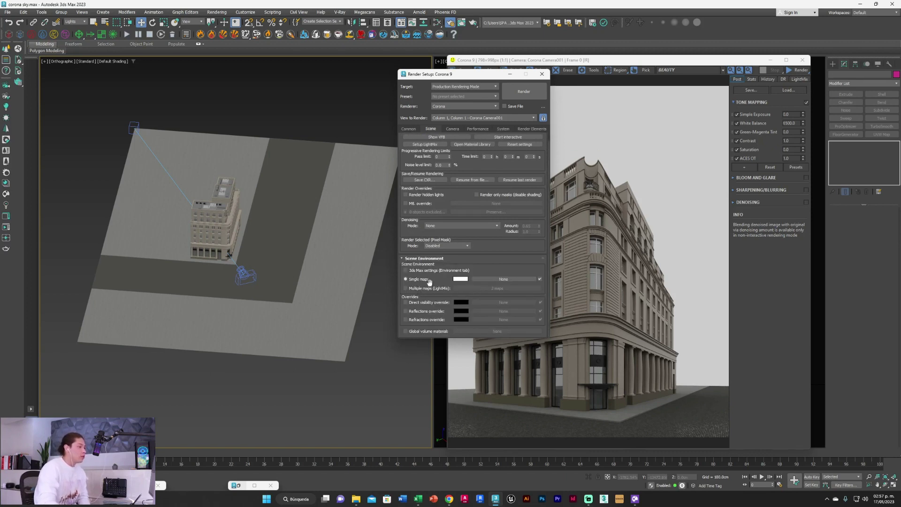
{"action": "left_click", "coordinate": [515, 280]}
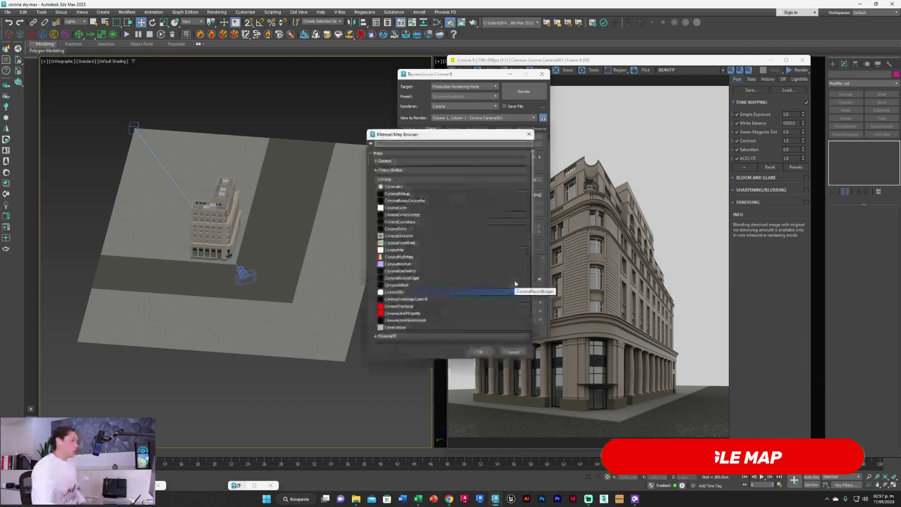
{"action": "left_click_drag", "start_coordinate": [479, 137], "coordinate": [334, 126]}
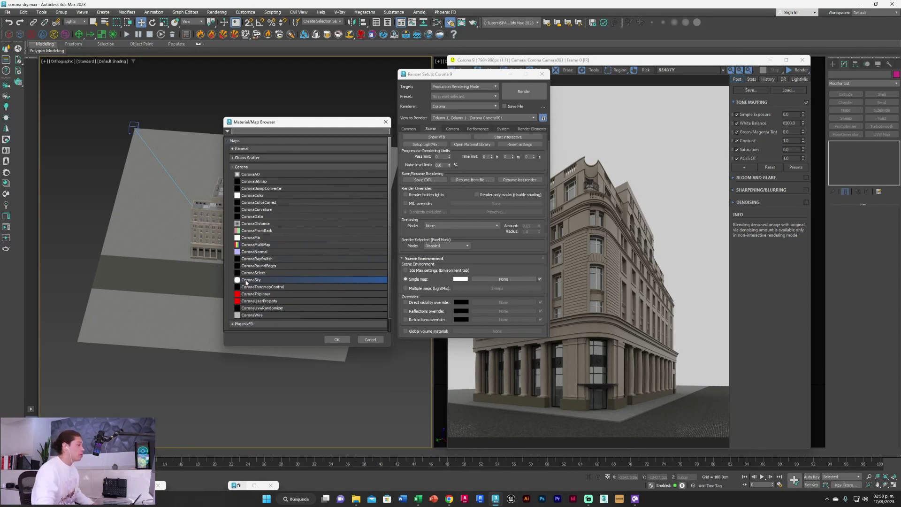
{"action": "left_click", "coordinate": [337, 339]}
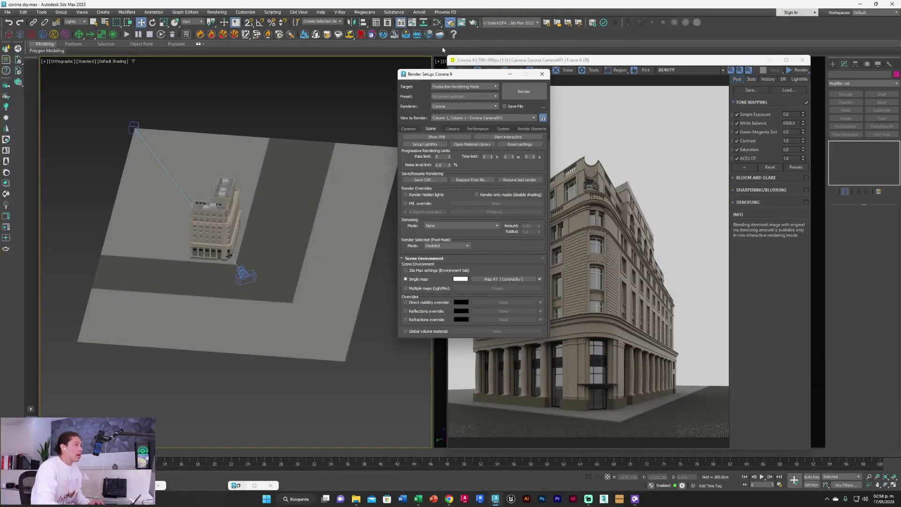
Place the environment's CoronaSky map in the Slate Material Editor as an instance and minimize the render setup.
{"action": "left_click", "coordinate": [437, 22]}
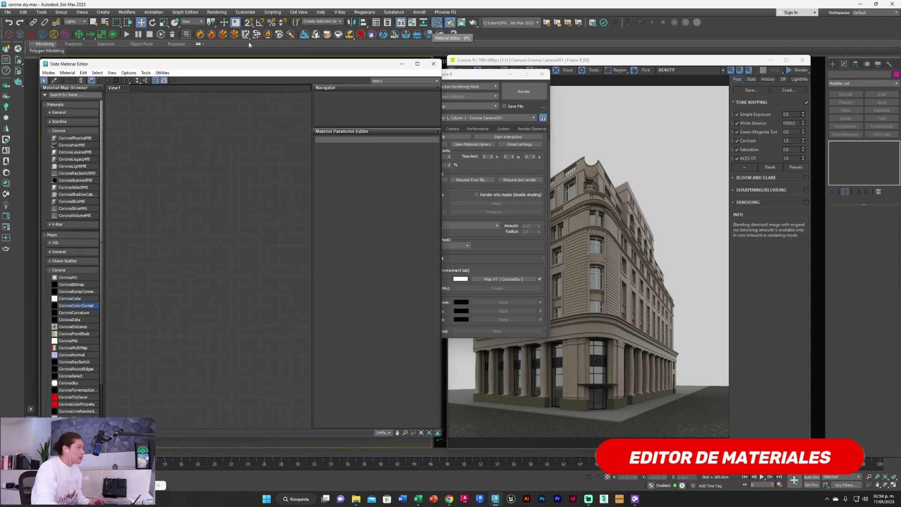
{"action": "left_click_drag", "start_coordinate": [394, 66], "coordinate": [355, 66]}
{"action": "left_click", "coordinate": [521, 281]}
{"action": "left_click_drag", "start_coordinate": [521, 280], "coordinate": [196, 263]}
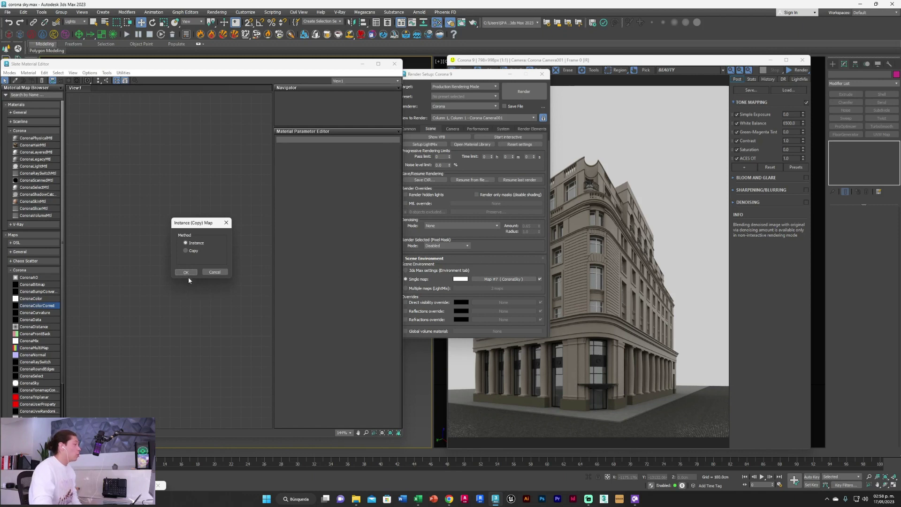
{"action": "left_click", "coordinate": [186, 273]}
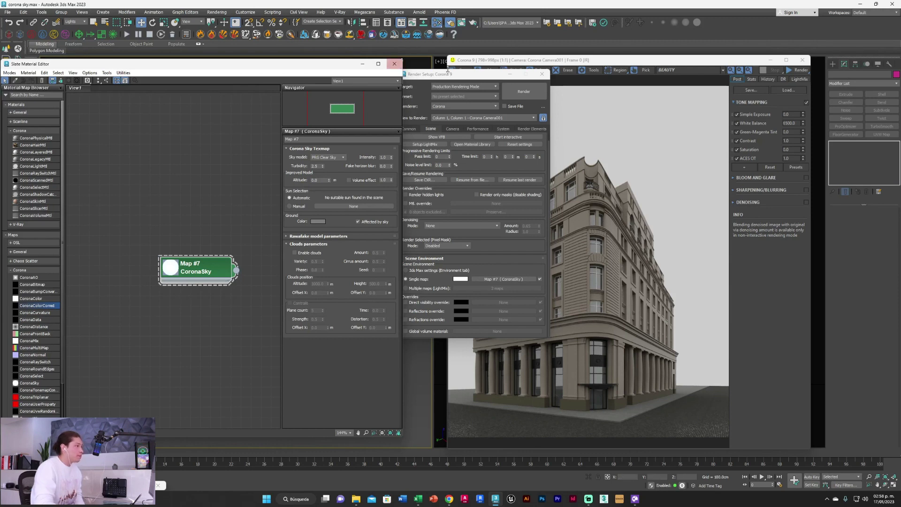
{"action": "left_click", "coordinate": [510, 74]}
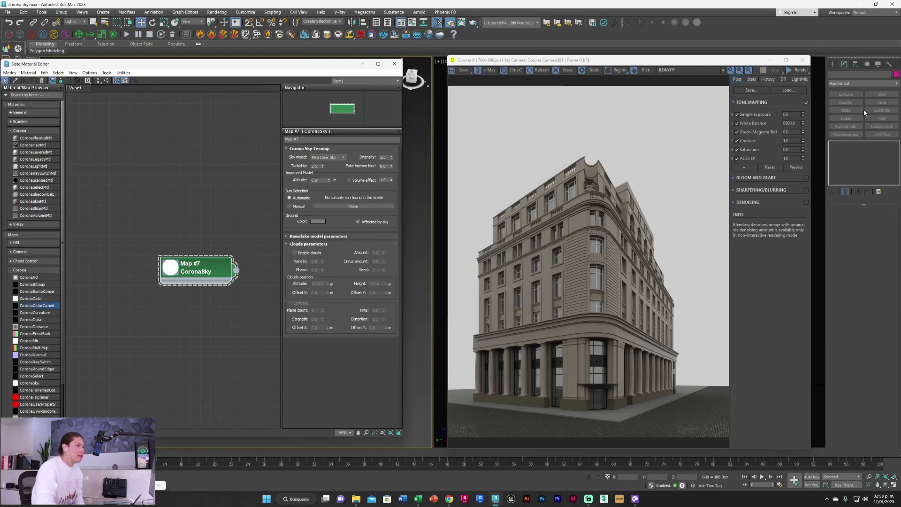
Start interactive rendering of the camera view and set the Simple Exposure to -2.
{"action": "left_click", "coordinate": [804, 70]}
{"action": "left_click", "coordinate": [798, 78]}
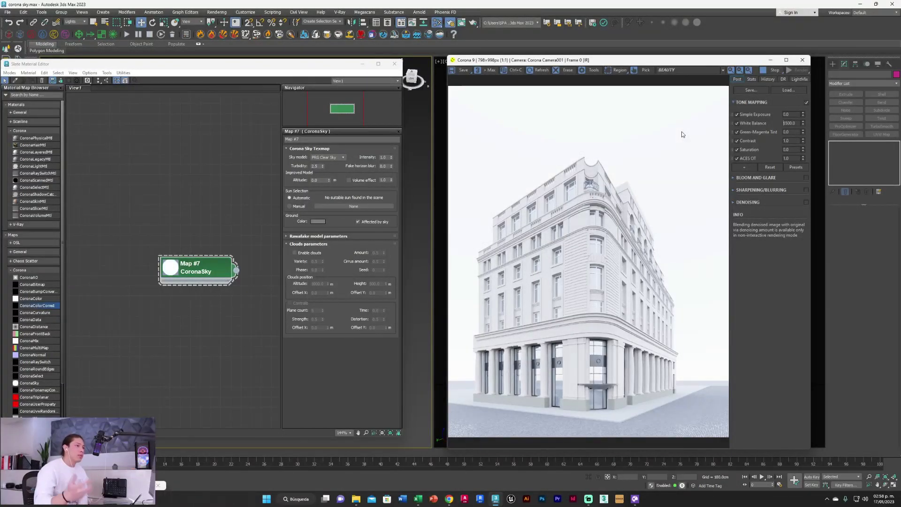
{"action": "left_click", "coordinate": [790, 123]}
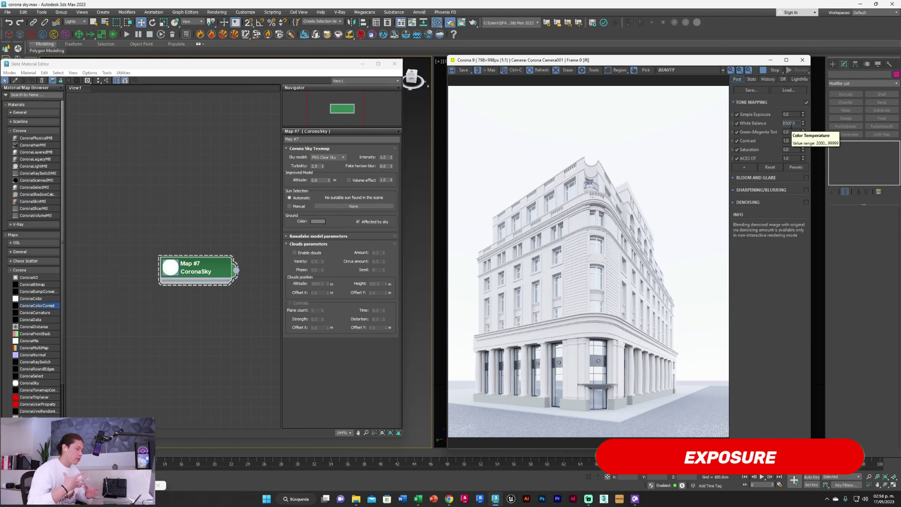
{"action": "left_click", "coordinate": [787, 115]}
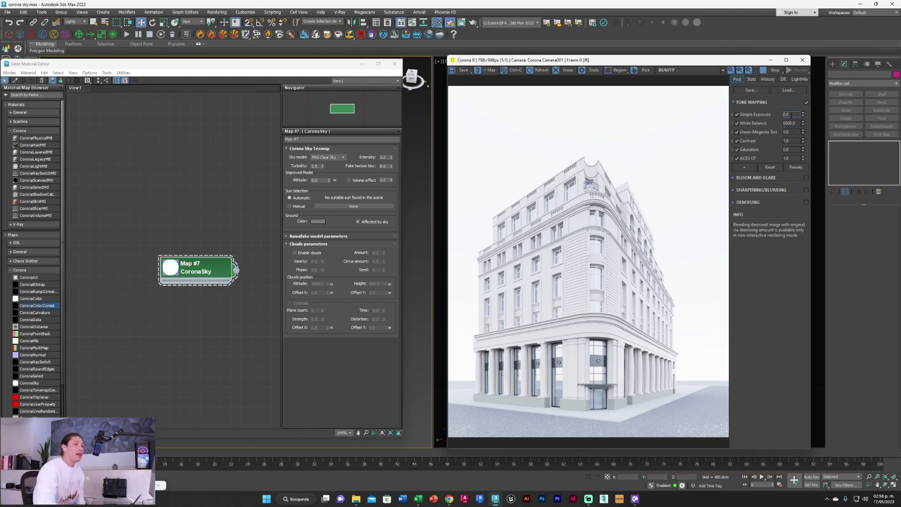
{"action": "type", "text": "-2"}
{"action": "key", "text": "Return"}
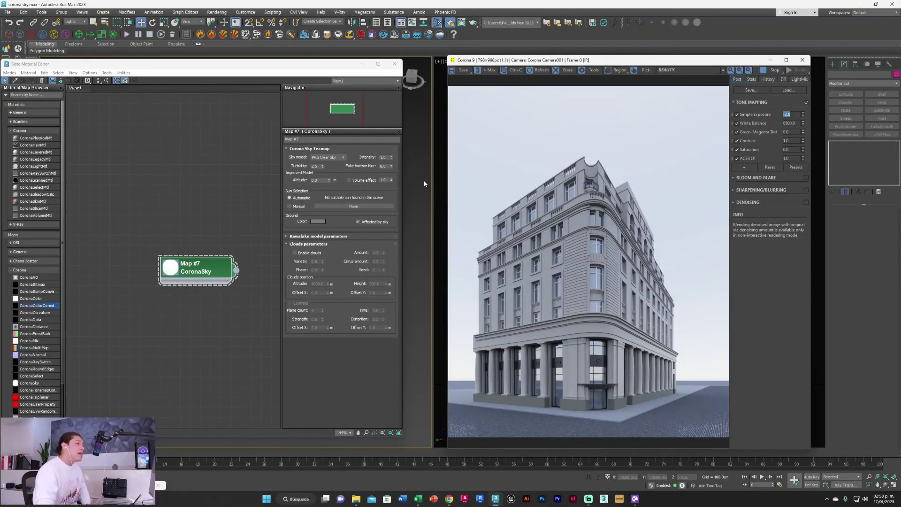
Test CoronaSky intensities of 0.5 and 0.1, and set the intensity to 0.65.
{"action": "left_click", "coordinate": [308, 243]}
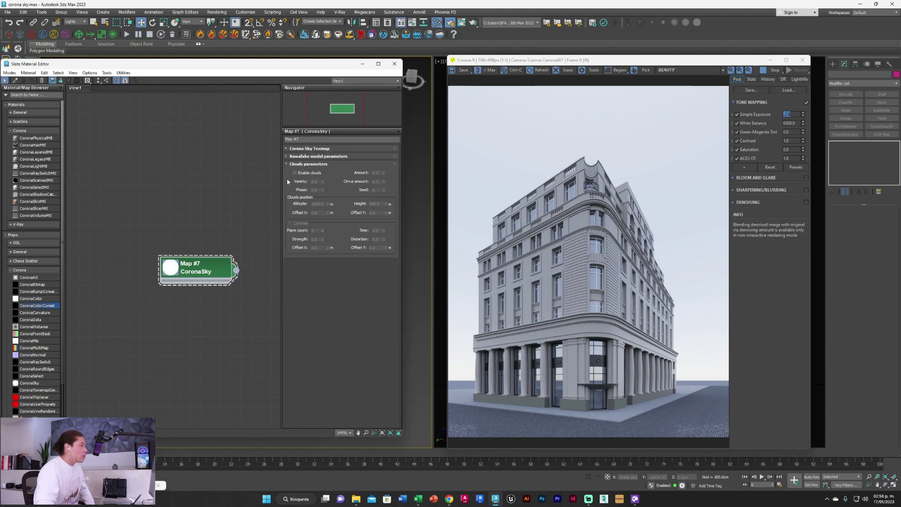
{"action": "left_click", "coordinate": [310, 149]}
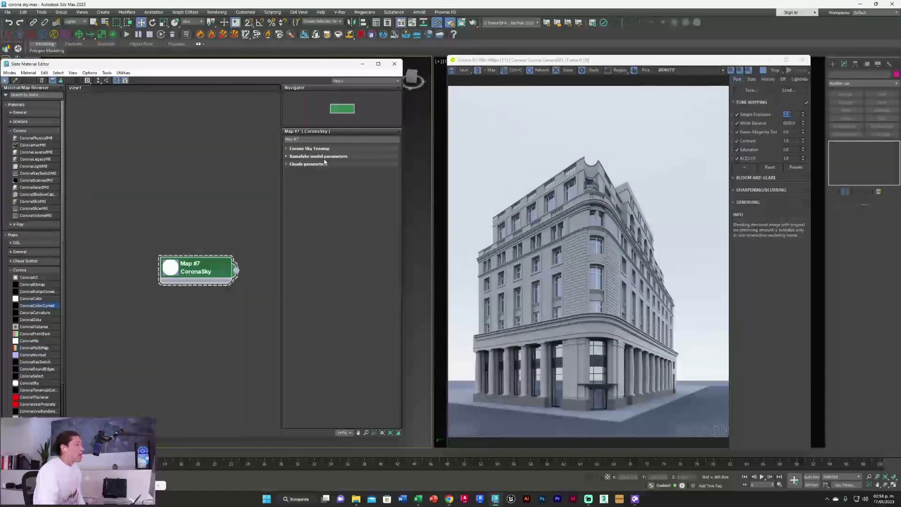
{"action": "left_click", "coordinate": [306, 149]}
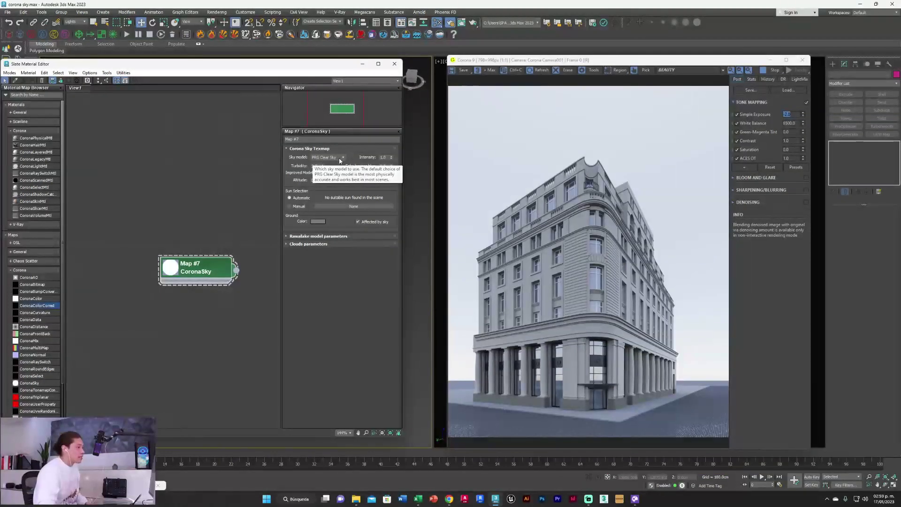
{"action": "double_click", "coordinate": [383, 158]}
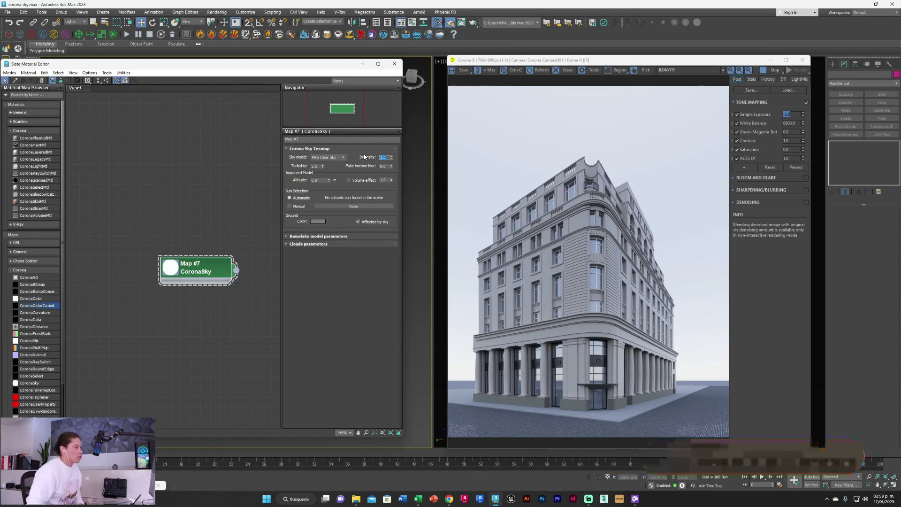
{"action": "type", "text": "0.5"}
{"action": "key", "text": "Return"}
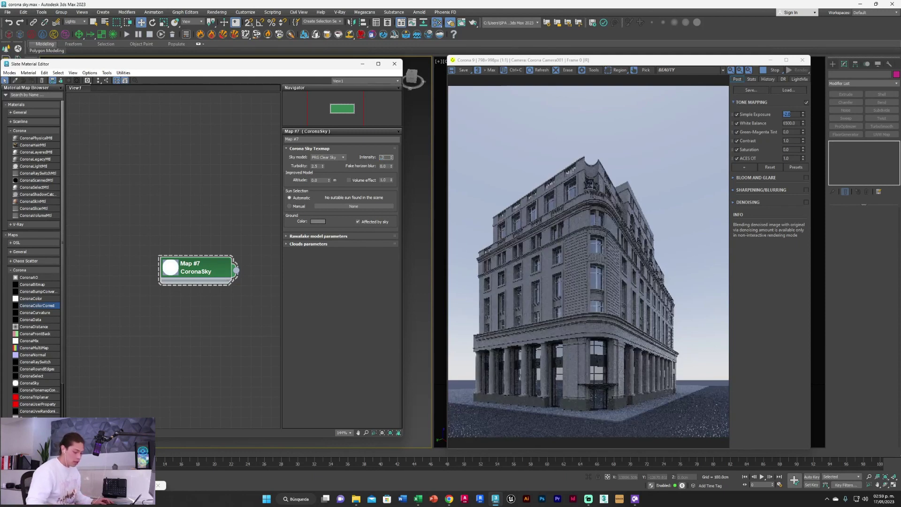
{"action": "type", "text": "0.1"}
{"action": "key", "text": "Return"}
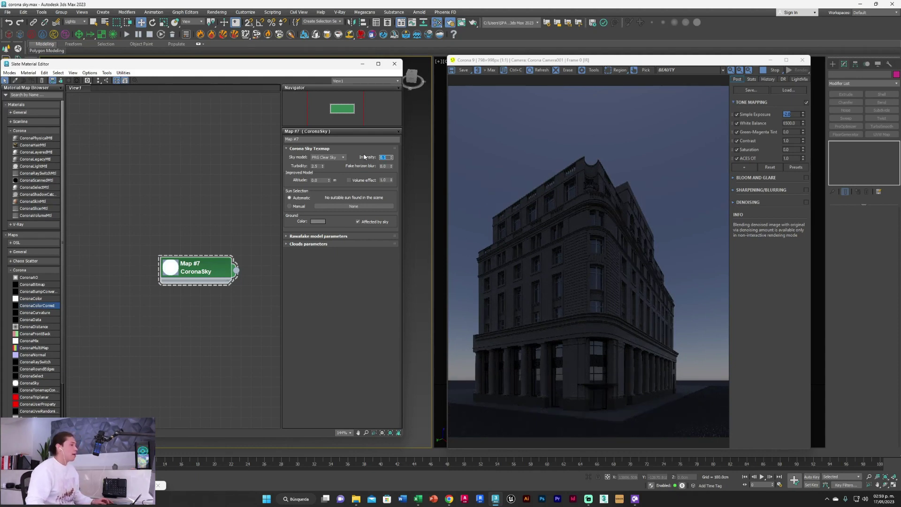
{"action": "type", "text": "0.5"}
{"action": "key", "text": "Return"}
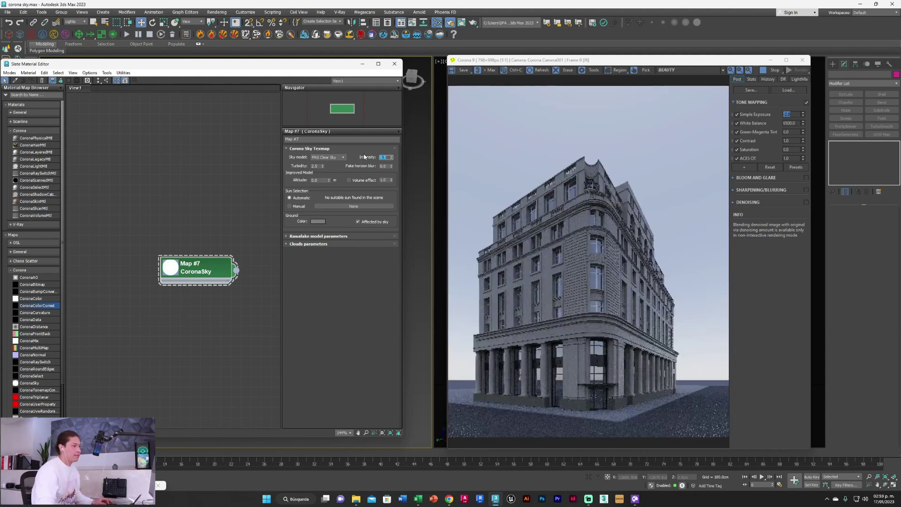
{"action": "type", "text": "0.65"}
{"action": "key", "text": "Return"}
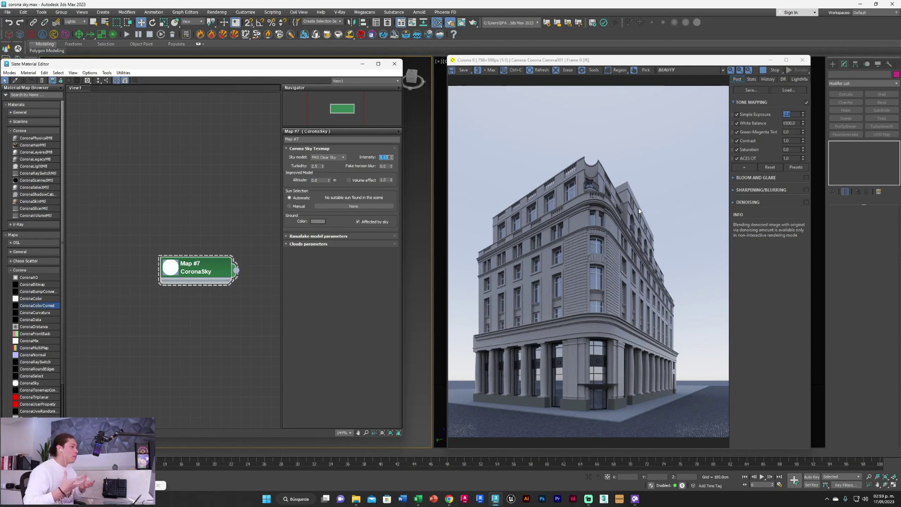
Test a CoronaSky turbidity of 5 and return it to 2.5.
{"action": "left_click", "coordinate": [314, 166]}
{"action": "type", "text": "5"}
{"action": "key", "text": "Return"}
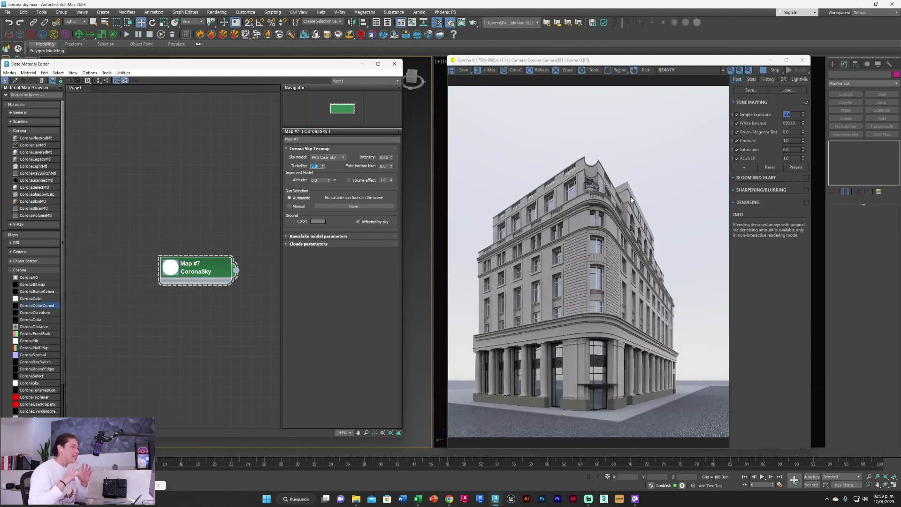
{"action": "type", "text": "2.5"}
{"action": "key", "text": "Return"}
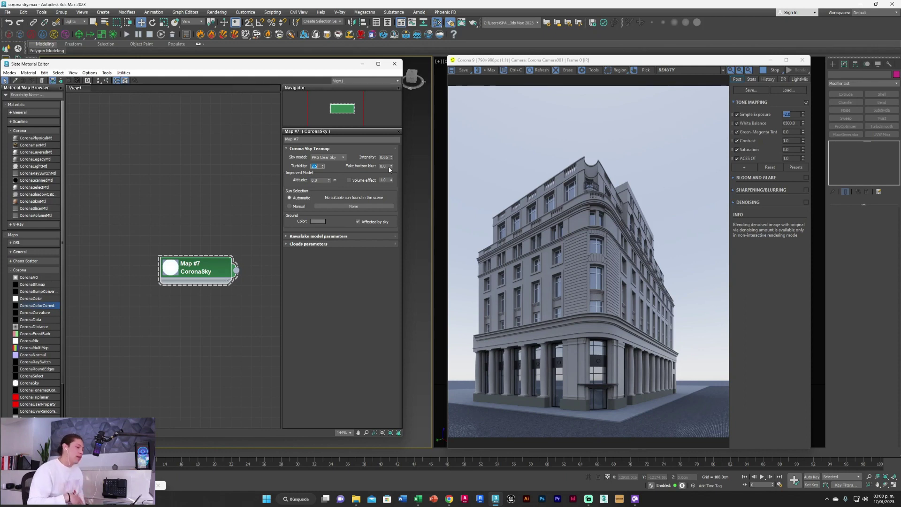
Test fake horizon blur values of 0.5 and 1 on the CoronaSky map, and reset the blur to 0.
{"action": "double_click", "coordinate": [383, 166]}
{"action": "type", "text": "0.5"}
{"action": "key", "text": "Return"}
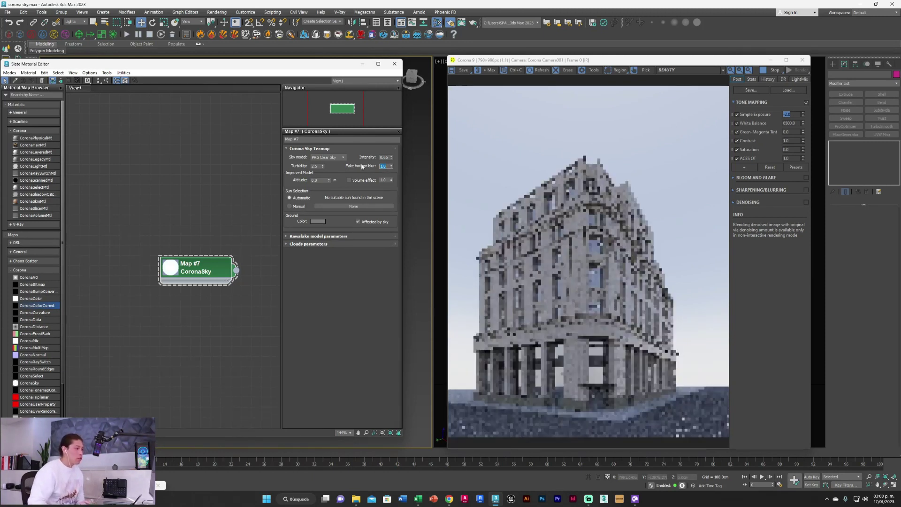
{"action": "type", "text": "1"}
{"action": "key", "text": "Return"}
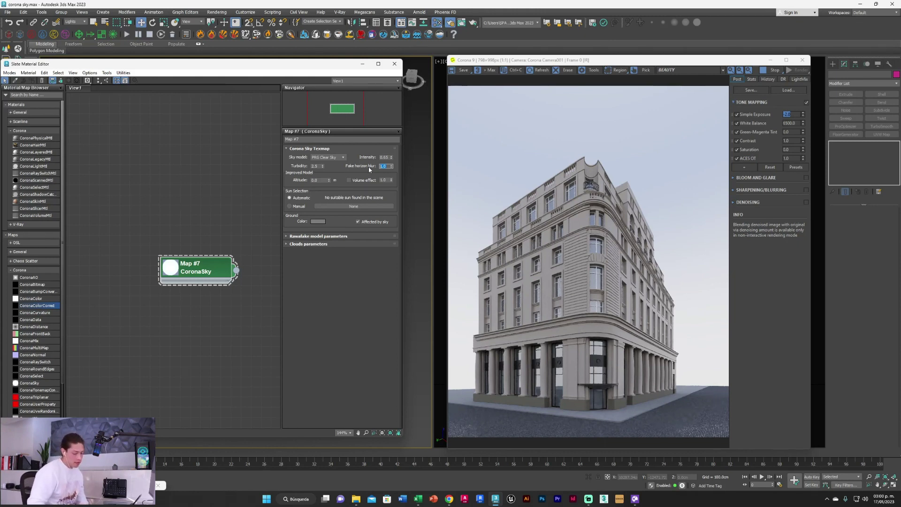
{"action": "type", "text": "0"}
{"action": "key", "text": "Return"}
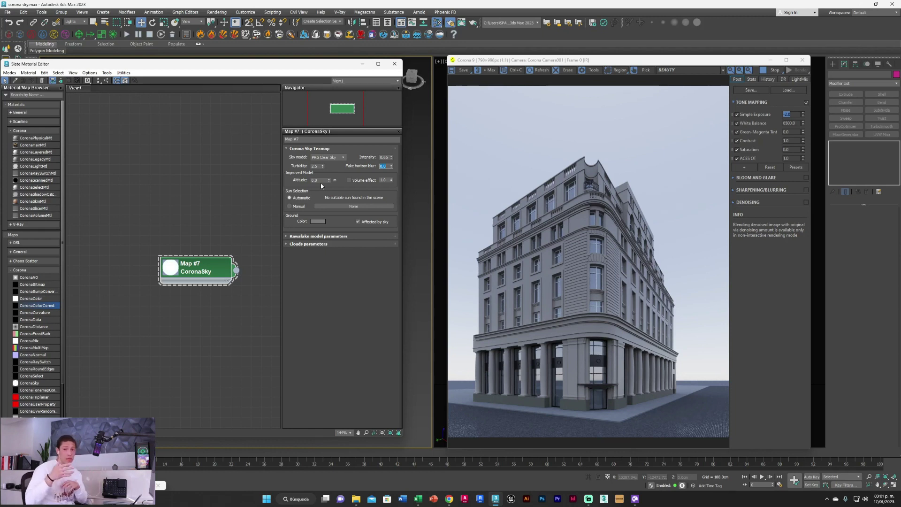
Set the CoronaSky altitude to 250 m.
{"action": "key", "text": "Tab"}
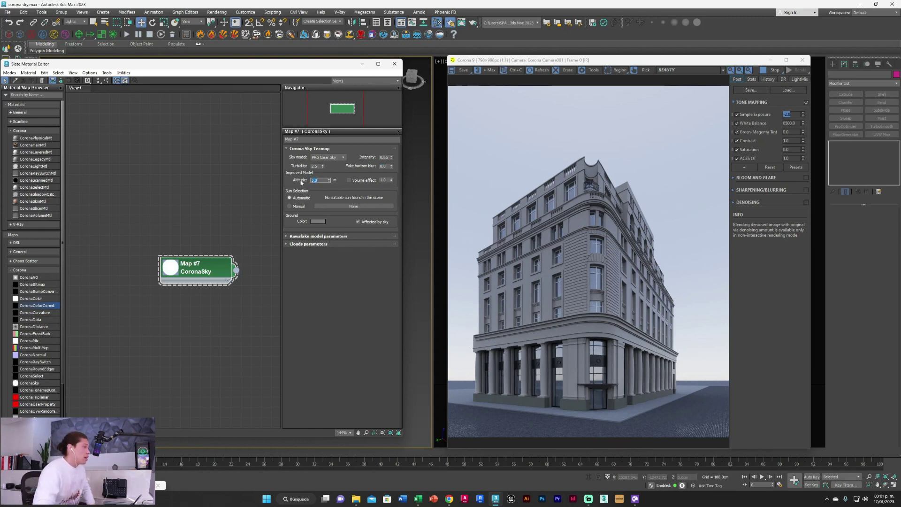
{"action": "type", "text": "0"}
{"action": "key", "text": "Return"}
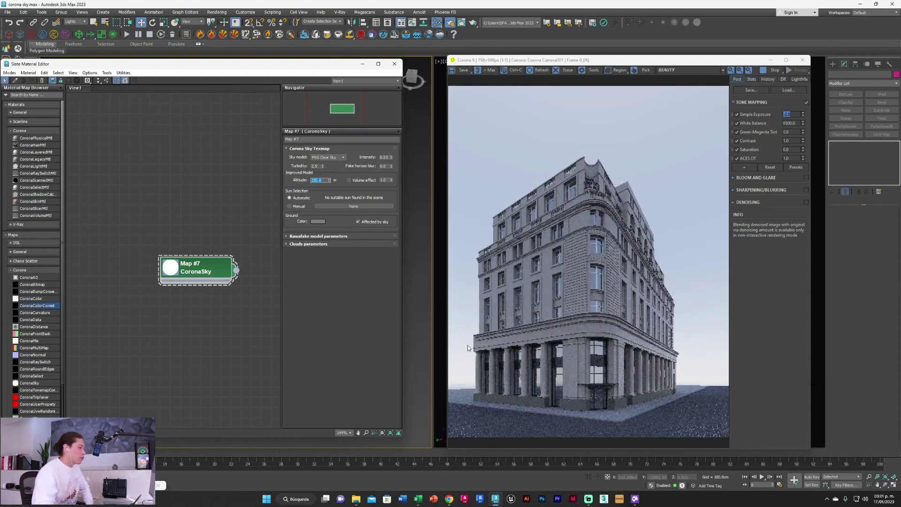
Test the CoronaSky volume effect at strengths of 5, about 12.4 and 20, and disable the effect again.
{"action": "left_click", "coordinate": [349, 181]}
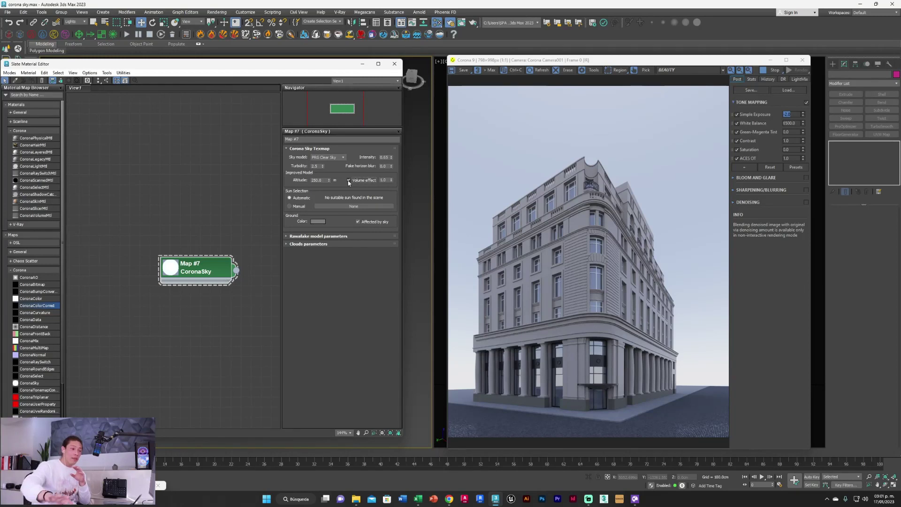
{"action": "double_click", "coordinate": [384, 180]}
{"action": "type", "text": "5"}
{"action": "key", "text": "Return"}
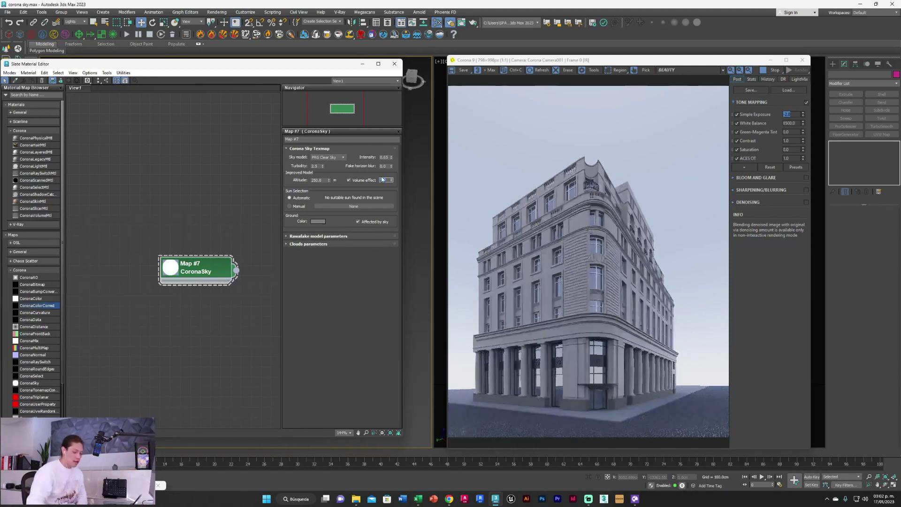
{"action": "left_click_drag", "start_coordinate": [392, 180], "coordinate": [395, 132]}
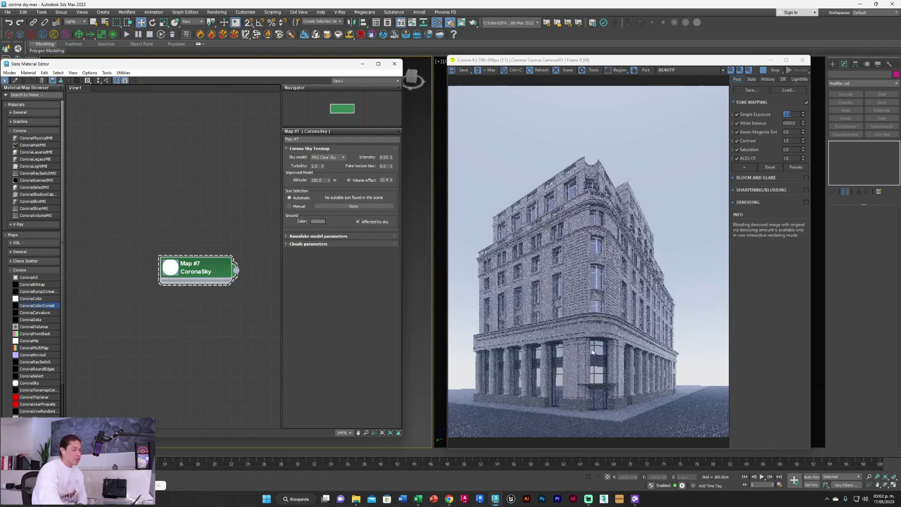
{"action": "double_click", "coordinate": [385, 180]}
{"action": "type", "text": "20"}
{"action": "key", "text": "Return"}
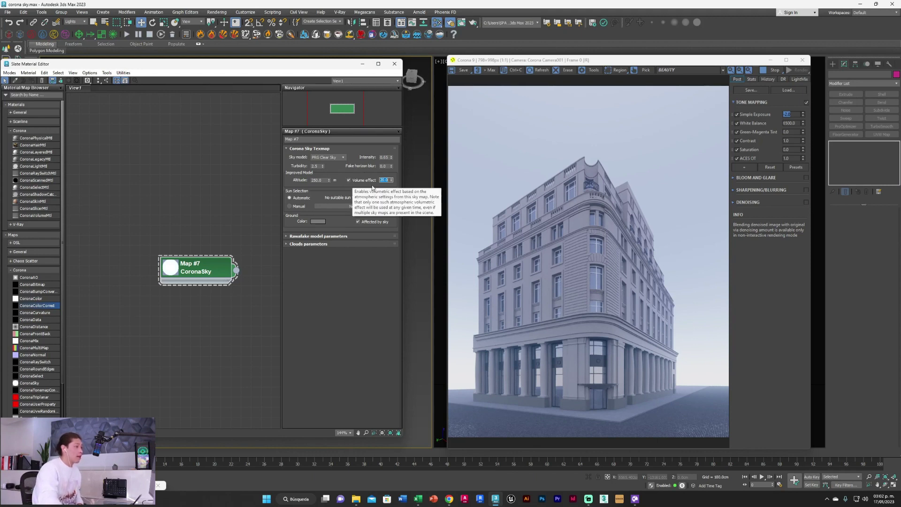
{"action": "left_click", "coordinate": [349, 180]}
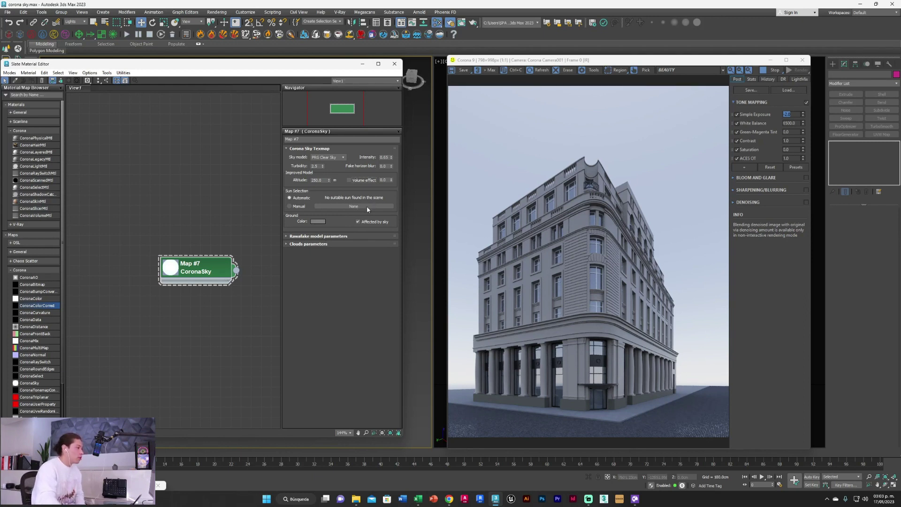
Create a targeted Corona Sun in the top view, placed on the ground area outside the street and aimed at the building.
{"action": "left_click", "coordinate": [362, 64]}
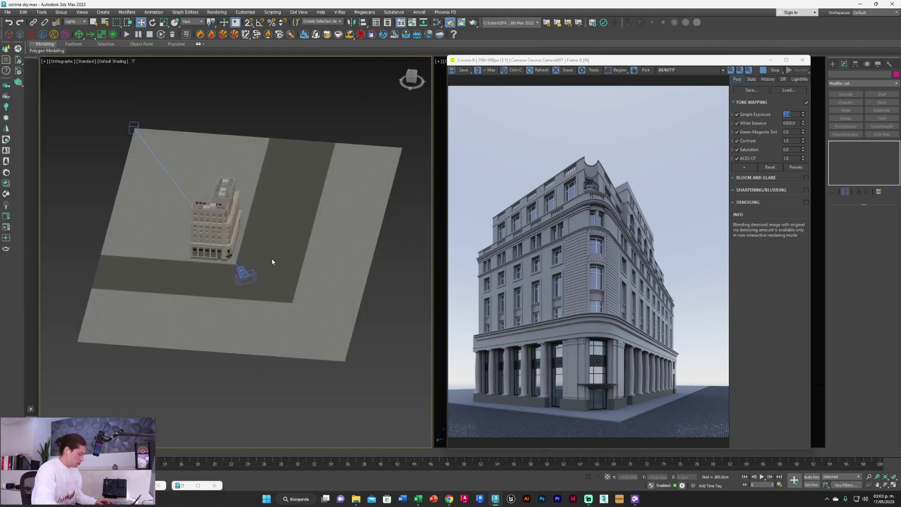
{"action": "key", "text": "t"}
{"action": "left_click", "coordinate": [84, 22]}
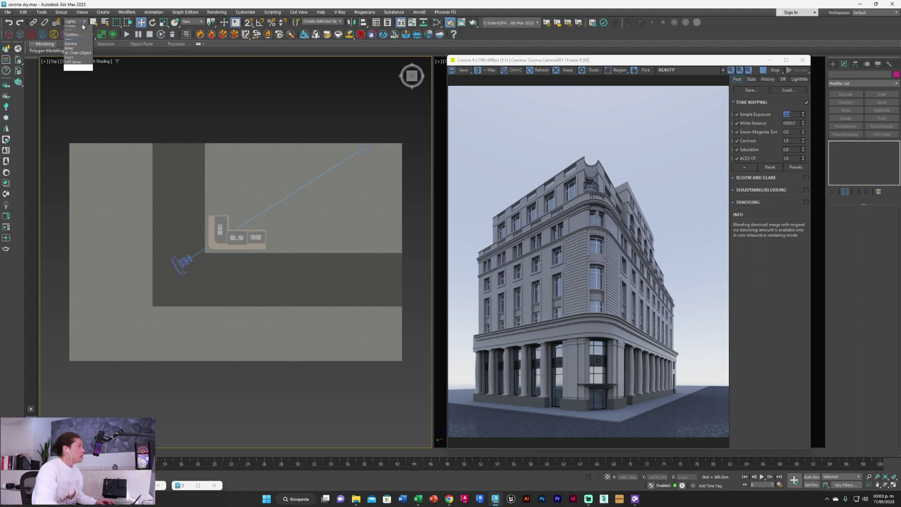
{"action": "left_click", "coordinate": [75, 28]}
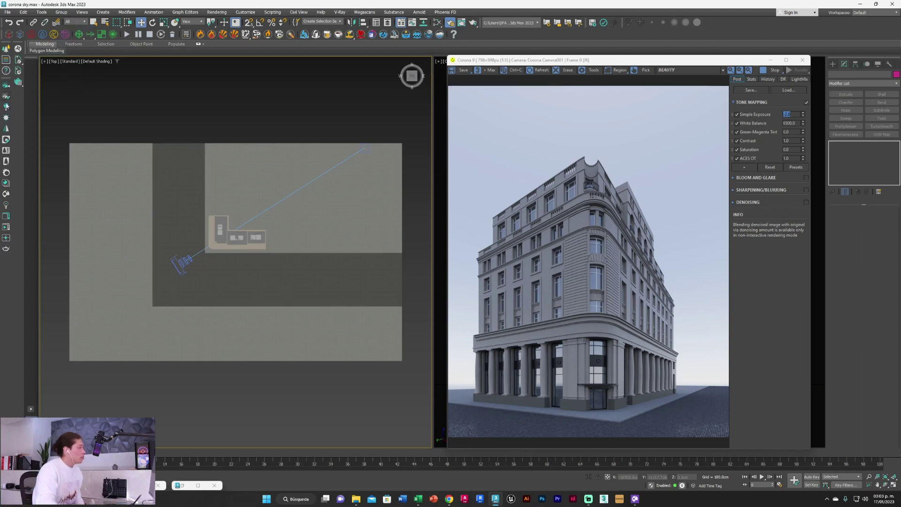
{"action": "left_click", "coordinate": [6, 118]}
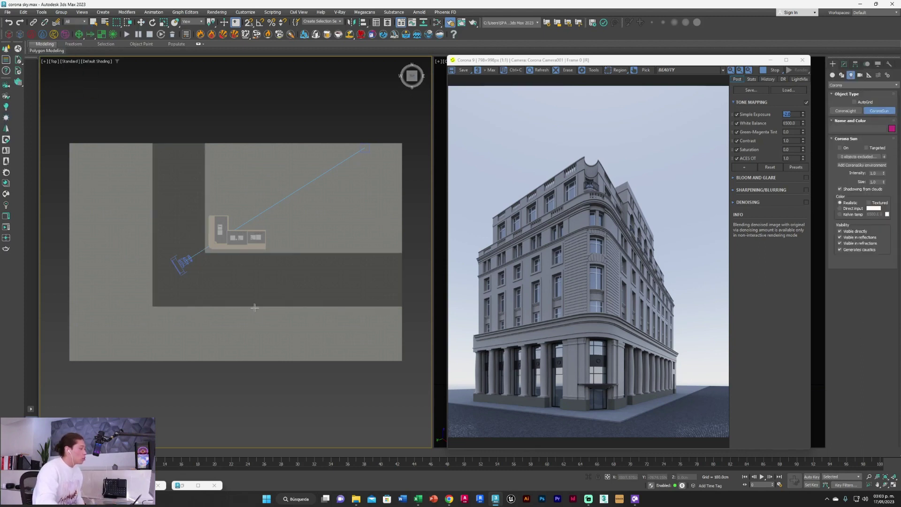
{"action": "left_click", "coordinate": [262, 340]}
{"action": "left_click_drag", "start_coordinate": [258, 325], "coordinate": [222, 237]}
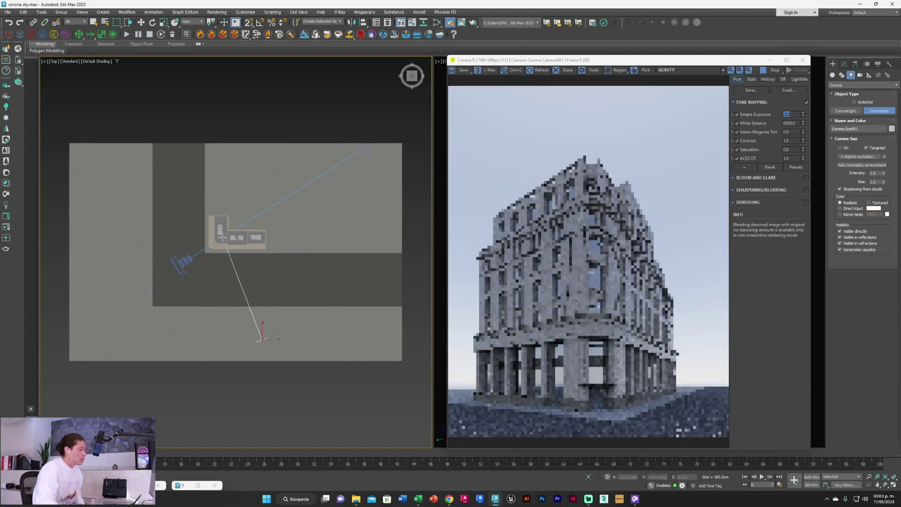
Raise the Corona Sun high above the ground plane.
{"action": "middle_click_drag", "start_coordinate": [241, 272], "coordinate": [266, 199], "text": "alt"}
{"action": "scroll", "coordinate": [265, 199], "scroll_direction": "up", "scroll_amount": 3}
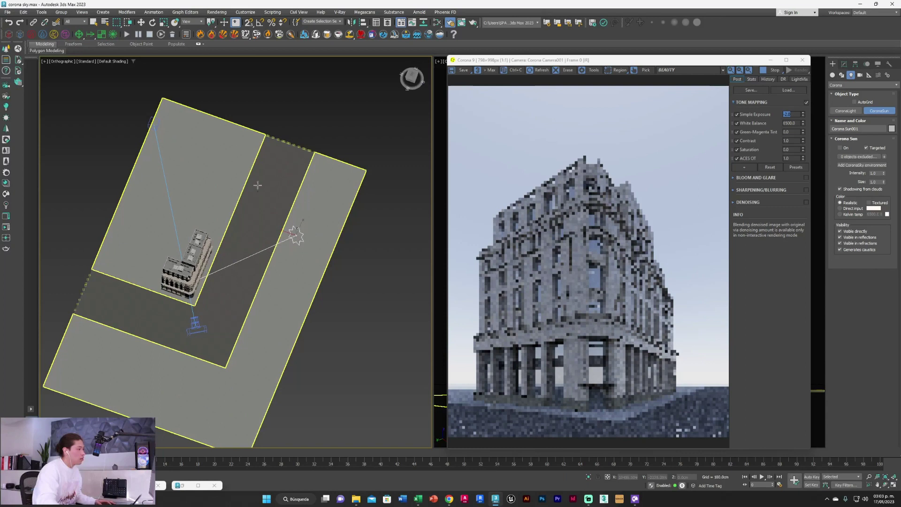
{"action": "middle_click_drag", "start_coordinate": [257, 294], "coordinate": [283, 264], "text": "alt"}
{"action": "key", "text": "w"}
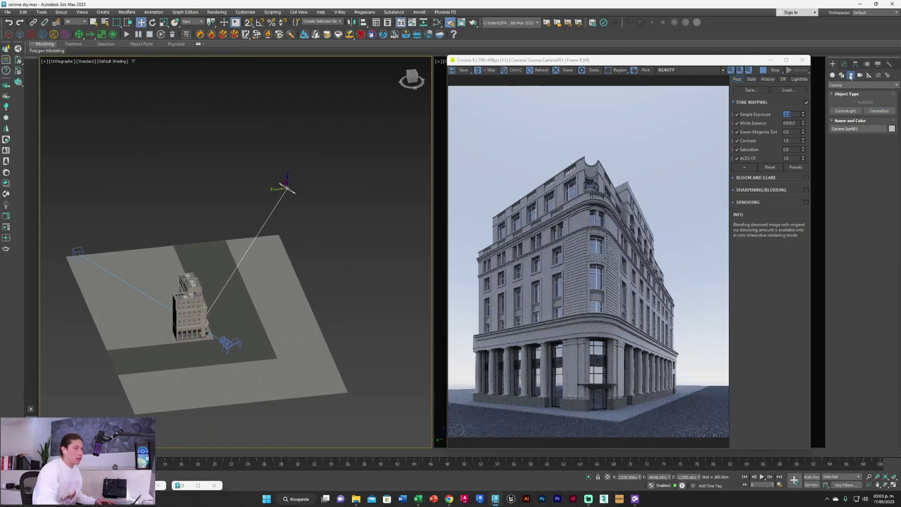
Switch the Corona Sun on and move it horizontally farther away from the building.
{"action": "left_click", "coordinate": [845, 64]}
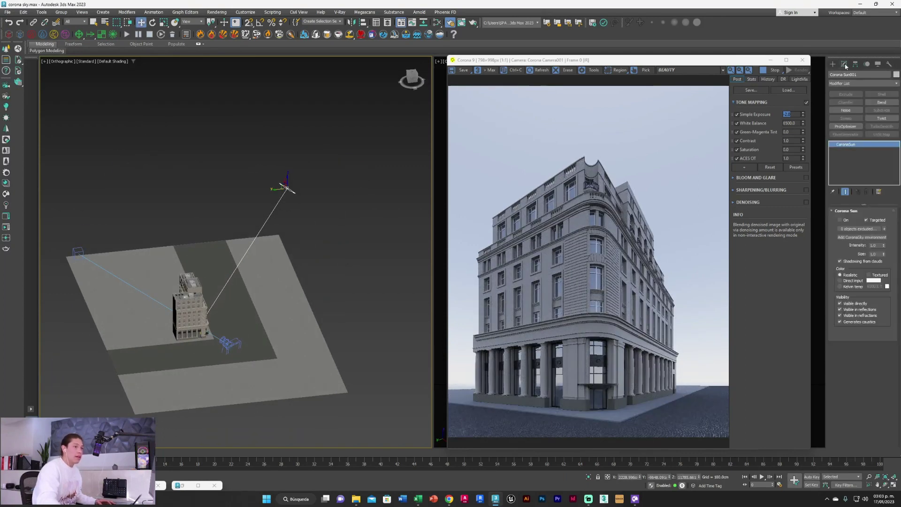
{"action": "left_click", "coordinate": [841, 220]}
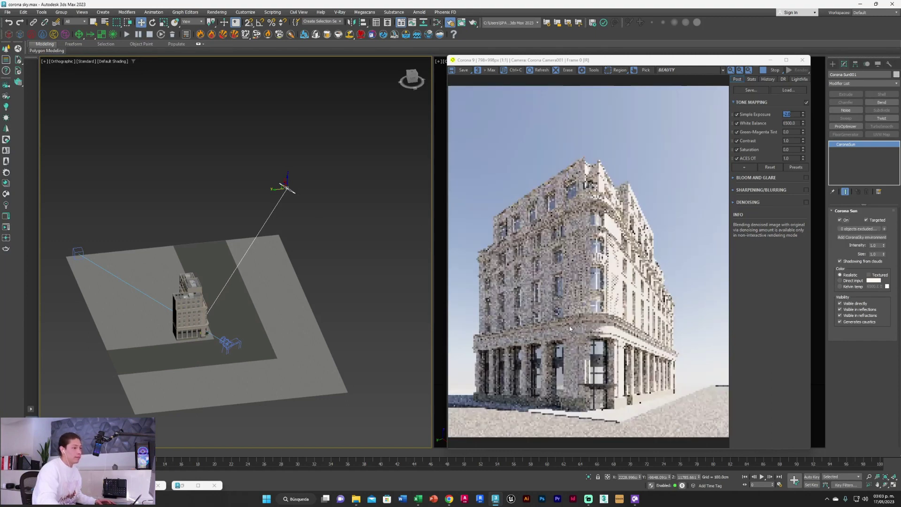
{"action": "left_click_drag", "start_coordinate": [285, 189], "coordinate": [383, 429]}
Check the CoronaSky map's automatic sun selection and switch the Corona Sun off.
{"action": "left_click", "coordinate": [186, 486]}
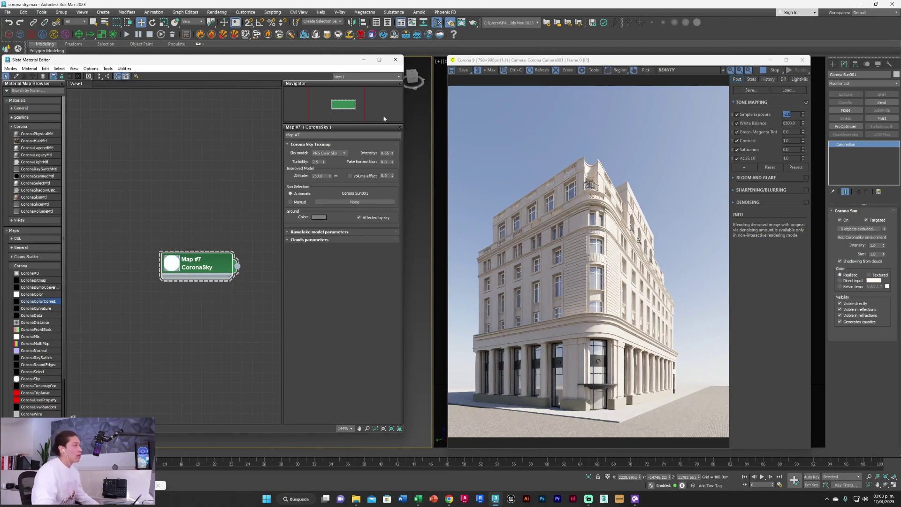
{"action": "left_click", "coordinate": [364, 61]}
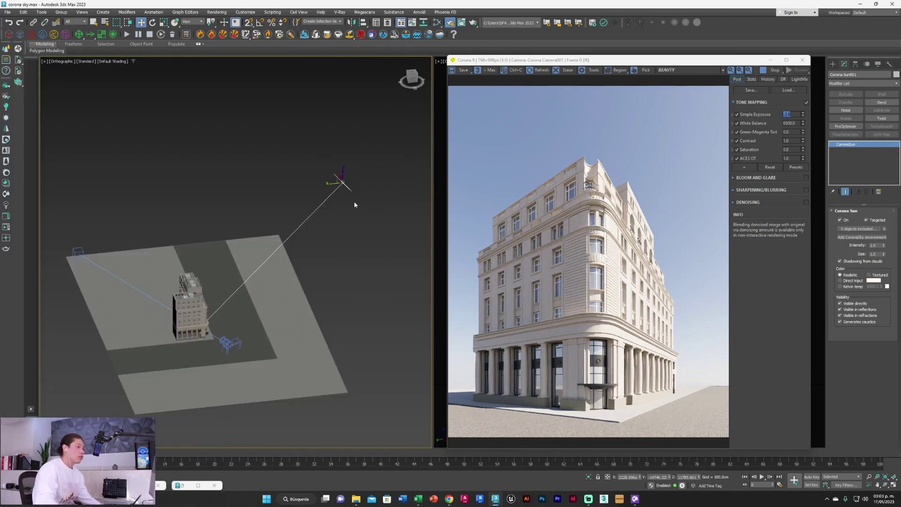
{"action": "left_click", "coordinate": [840, 219]}
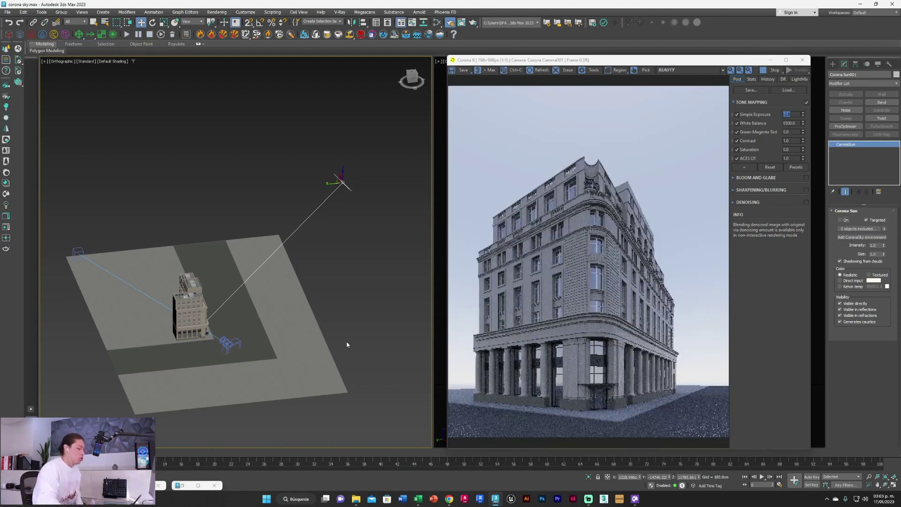
View the CoronaSky map's Rawafake model parameters and enable clouds in its cloud parameters.
{"action": "left_click", "coordinate": [181, 486]}
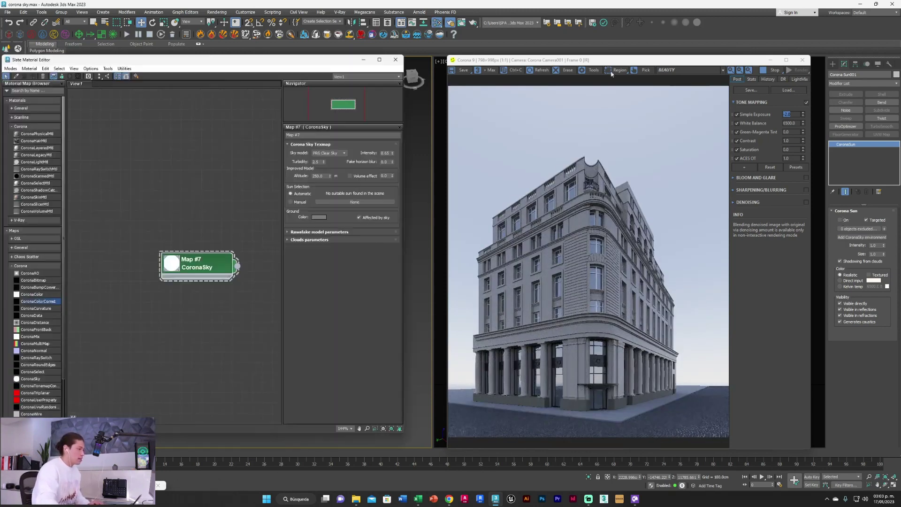
{"action": "left_click", "coordinate": [288, 232]}
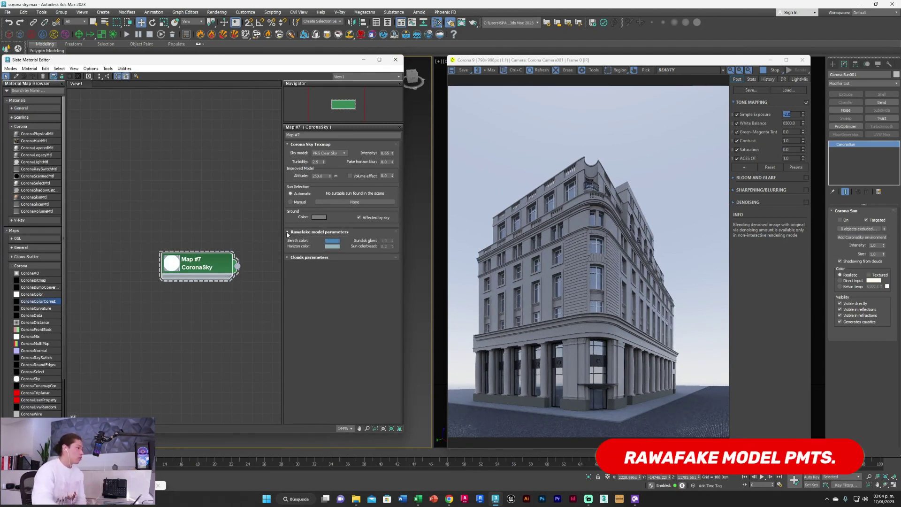
{"action": "left_click", "coordinate": [287, 232]}
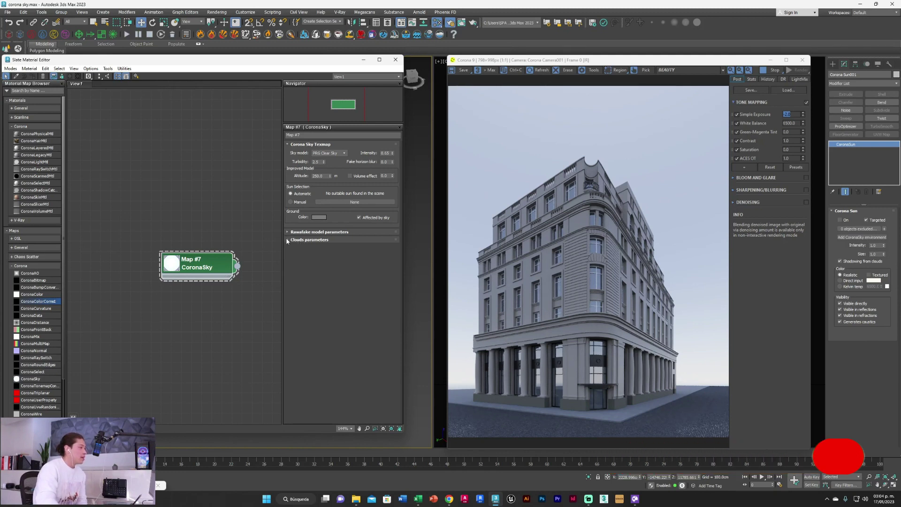
{"action": "left_click", "coordinate": [288, 240]}
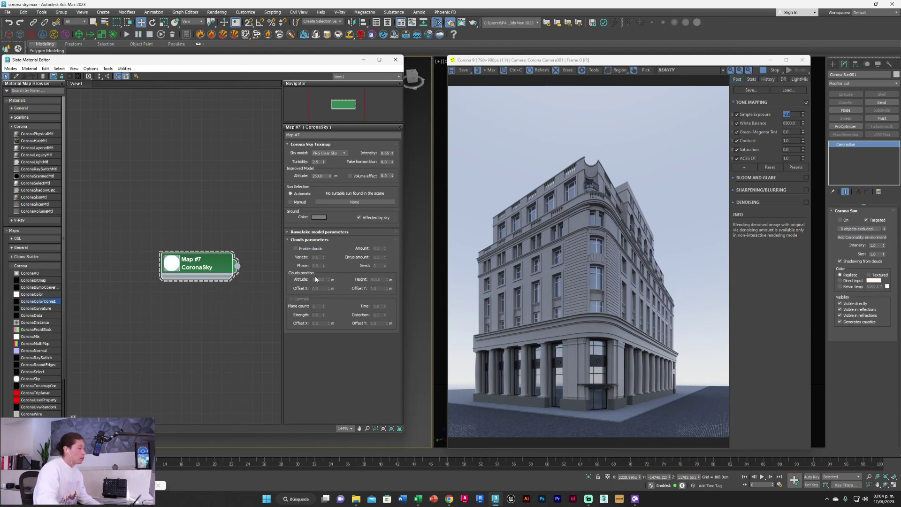
{"action": "left_click", "coordinate": [296, 249]}
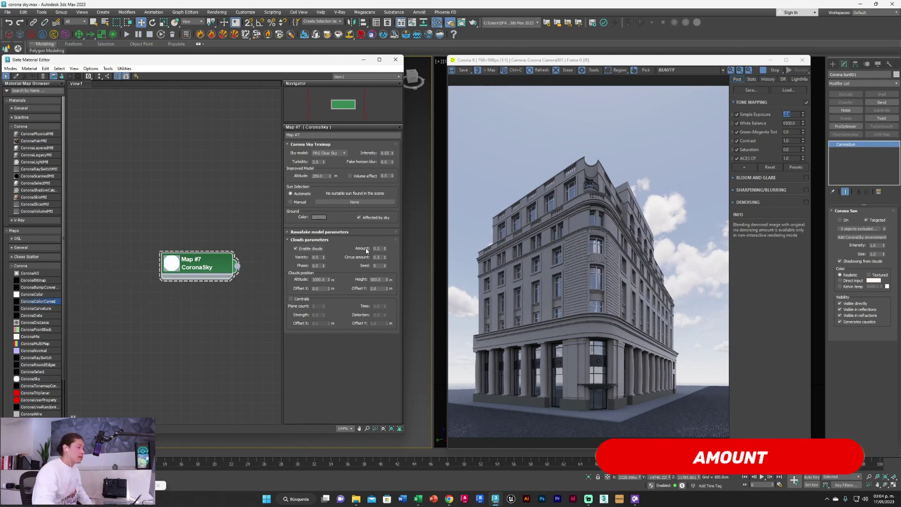
Test CoronaSky cloud amounts of 1 and 0.1, and return the amount to 0.5.
{"action": "left_click", "coordinate": [379, 249]}
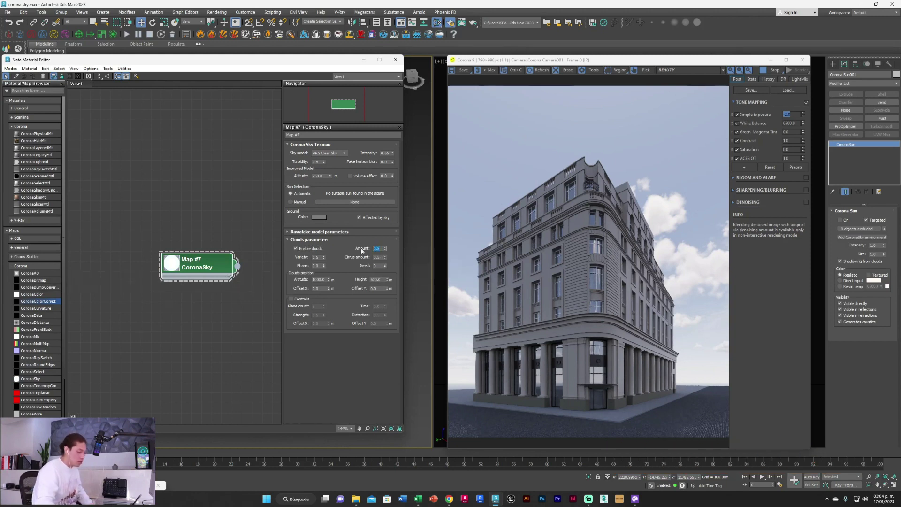
{"action": "type", "text": "1"}
{"action": "key", "text": "Return"}
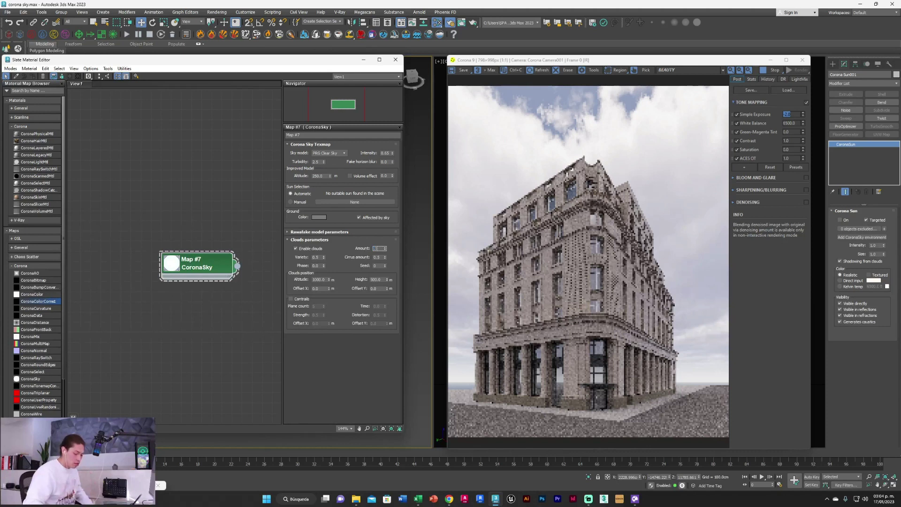
{"action": "type", "text": "0.1"}
{"action": "key", "text": "Return"}
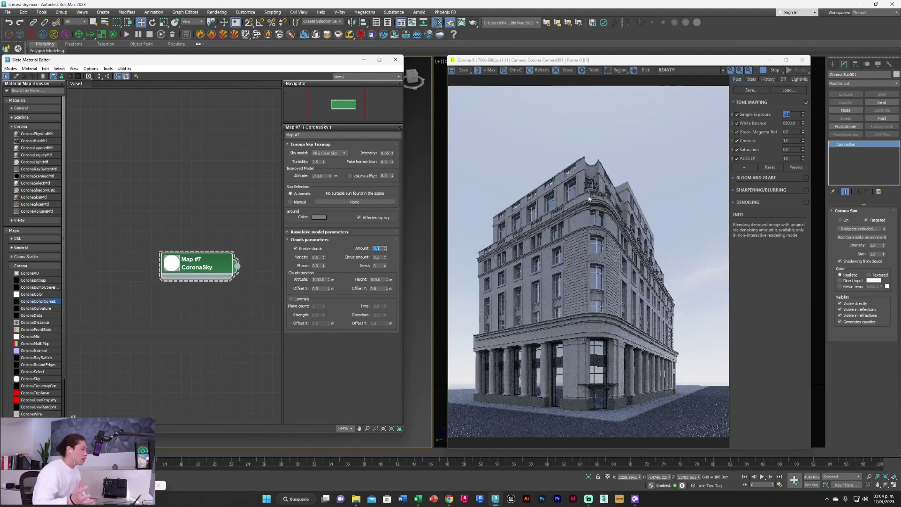
{"action": "type", "text": "0.5"}
{"action": "key", "text": "Return"}
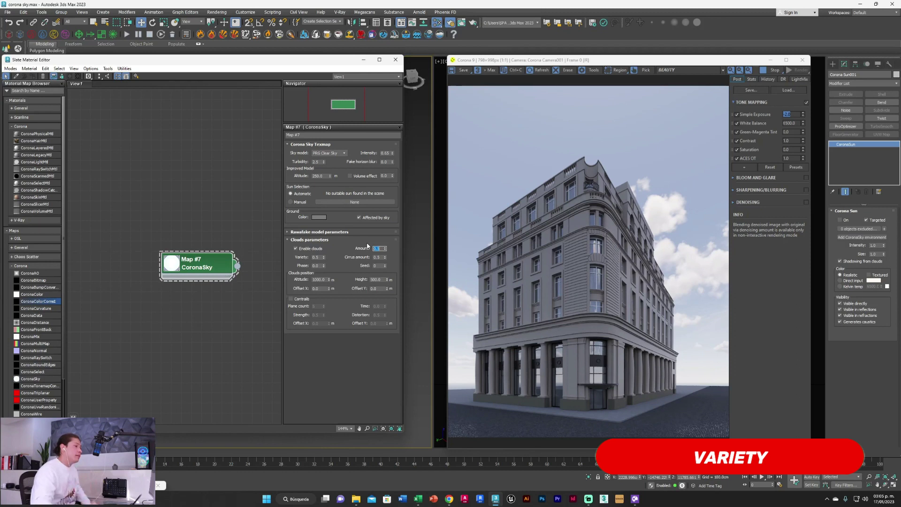
Test a cloud variety of 1 on the CoronaSky map and set the variety to 0.8.
{"action": "key", "text": "Tab"}
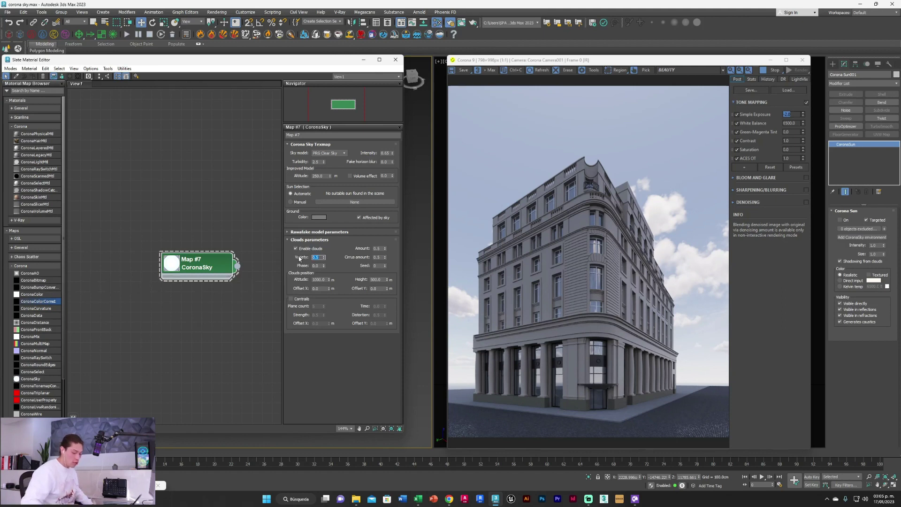
{"action": "type", "text": "1"}
{"action": "key", "text": "Return"}
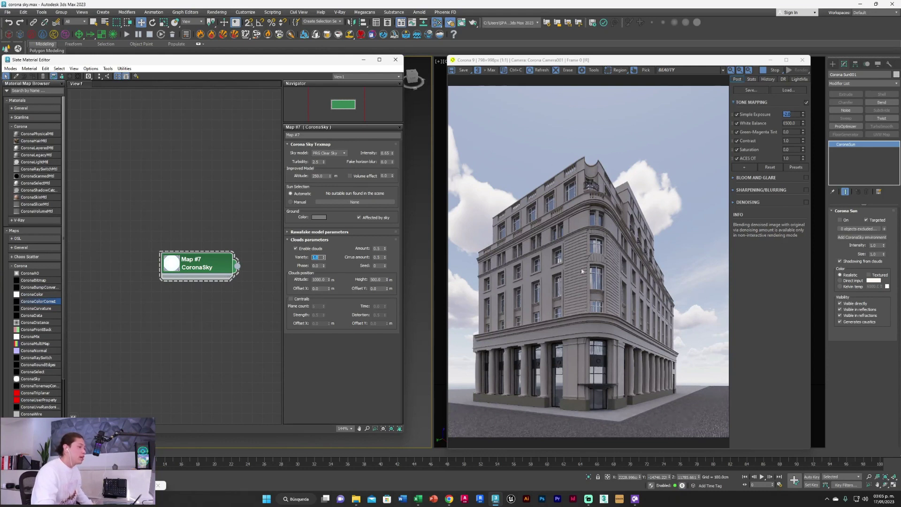
{"action": "type", "text": "0.8"}
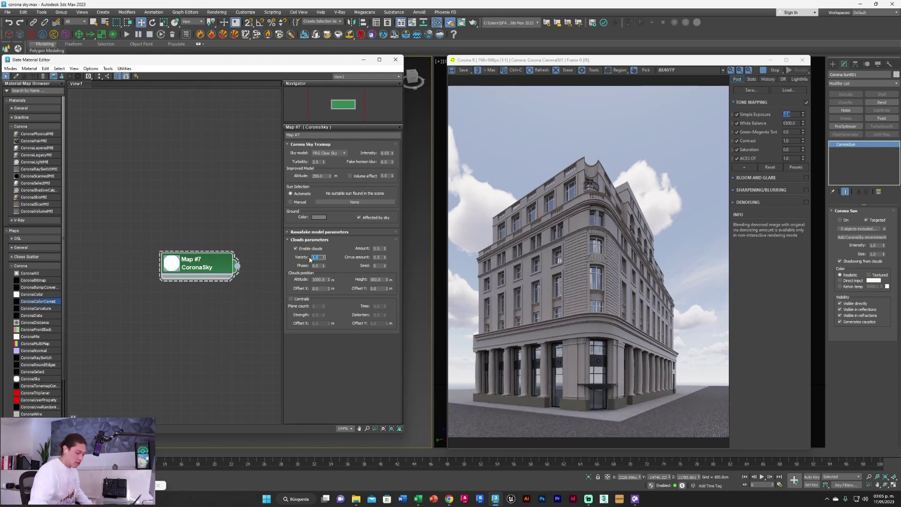
{"action": "key", "text": "Return"}
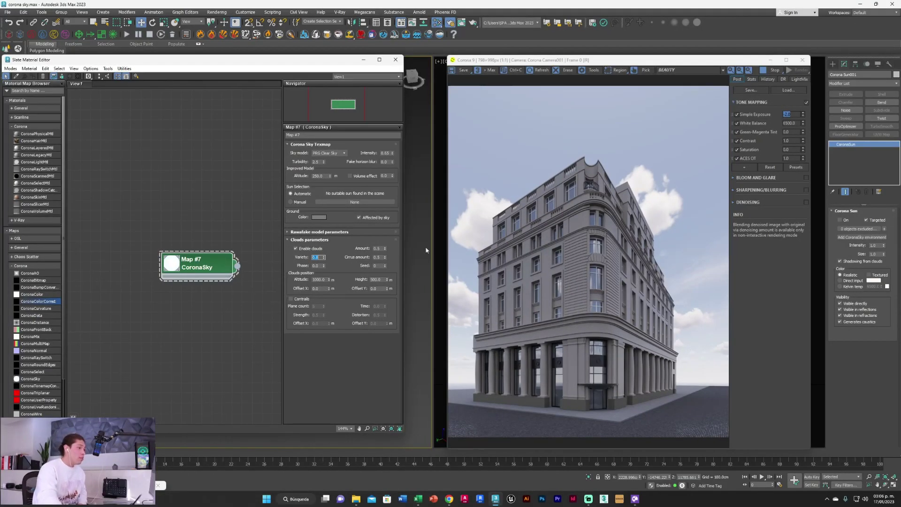
Set the CoronaSky cirrus amount to 1.
{"action": "key", "text": "Tab"}
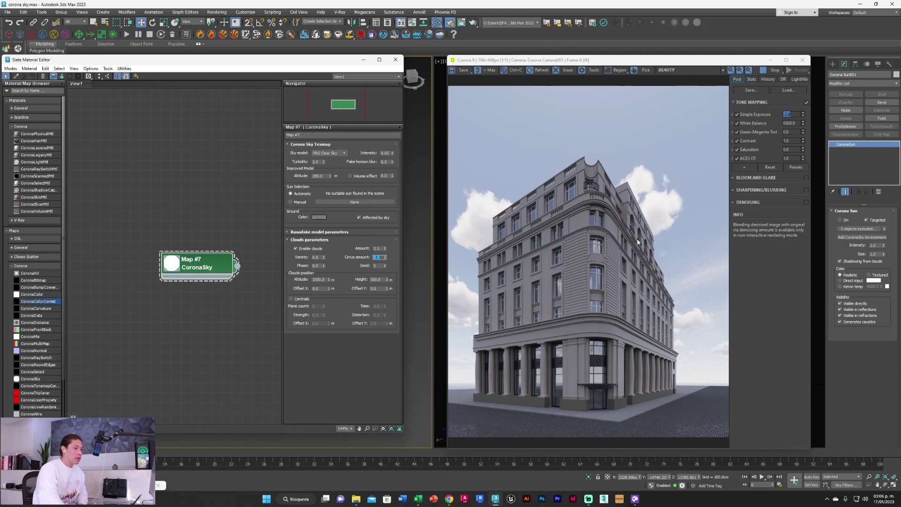
{"action": "type", "text": "1"}
{"action": "key", "text": "Return"}
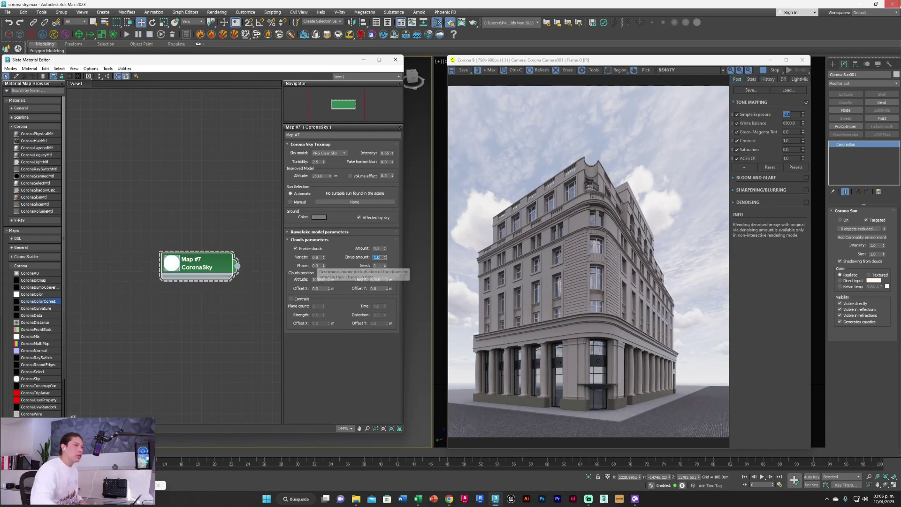
Store the current render in the frame buffer history and set the CoronaSky cloud phase to 0.5.
{"action": "left_click", "coordinate": [768, 79]}
{"action": "left_click", "coordinate": [773, 90]}
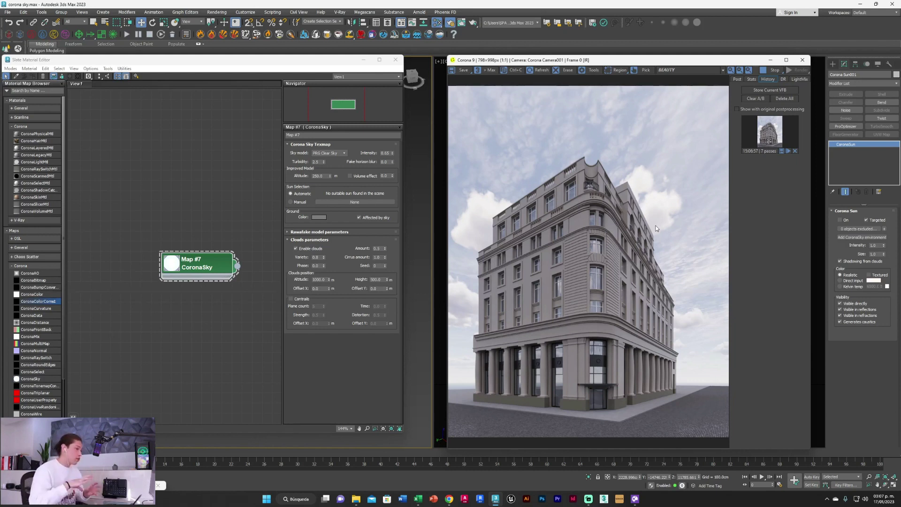
{"action": "left_click", "coordinate": [316, 266]}
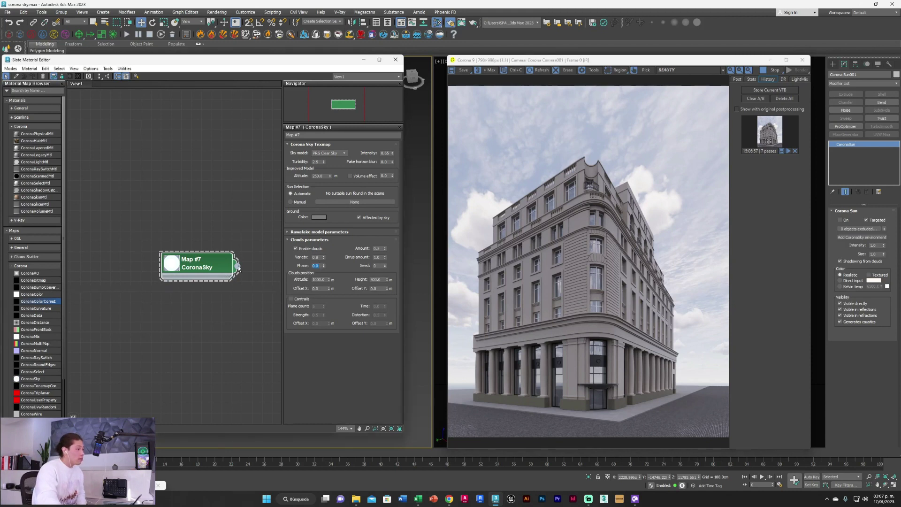
{"action": "type", "text": "0.5"}
{"action": "key", "text": "Return"}
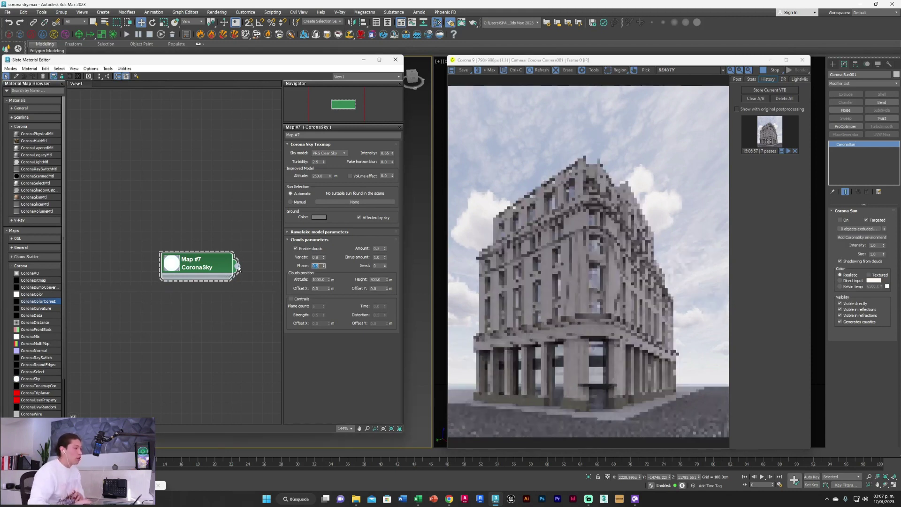
Compare the stored render with the current one using the A/B divider, and clear the comparison.
{"action": "left_click", "coordinate": [782, 151]}
{"action": "left_click_drag", "start_coordinate": [590, 252], "coordinate": [689, 271]}
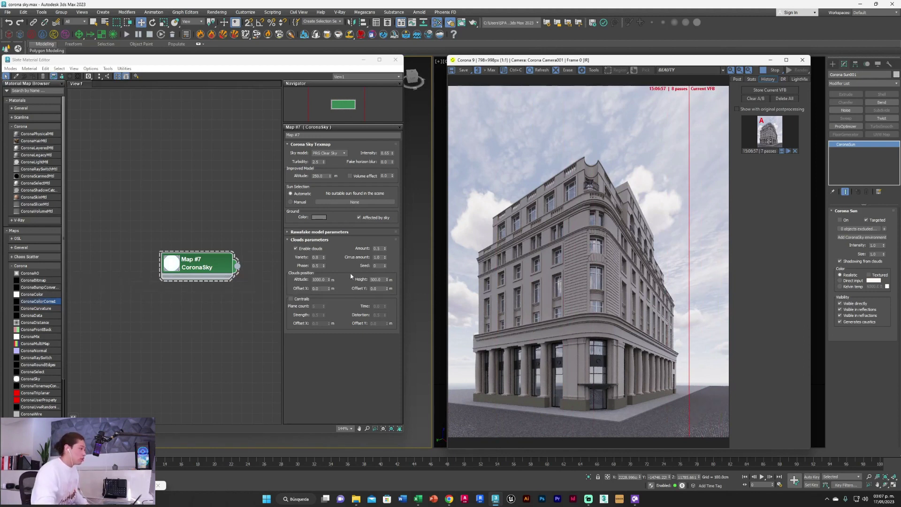
{"action": "left_click_drag", "start_coordinate": [689, 223], "coordinate": [592, 252]}
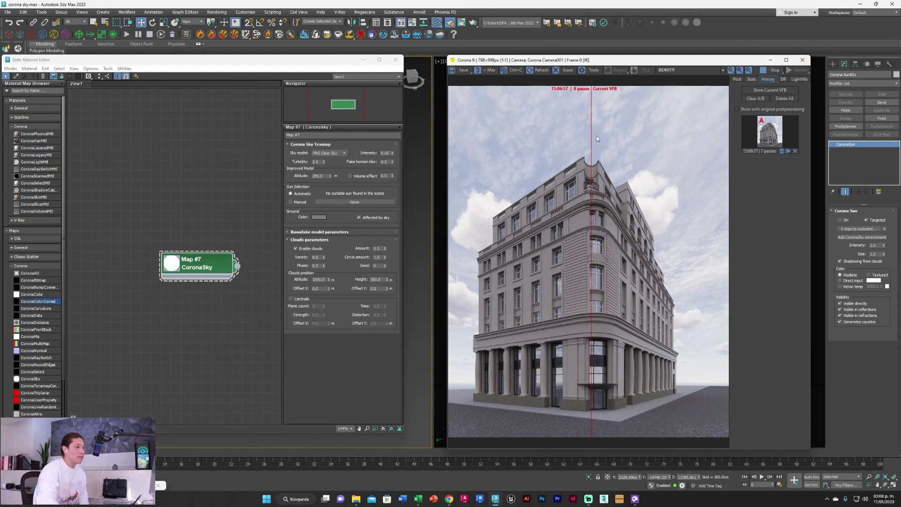
{"action": "left_click", "coordinate": [756, 98]}
Test a different cloud seed on the CoronaSky map and reset the seed to 0.
{"action": "double_click", "coordinate": [380, 265]}
{"action": "key", "text": "Return"}
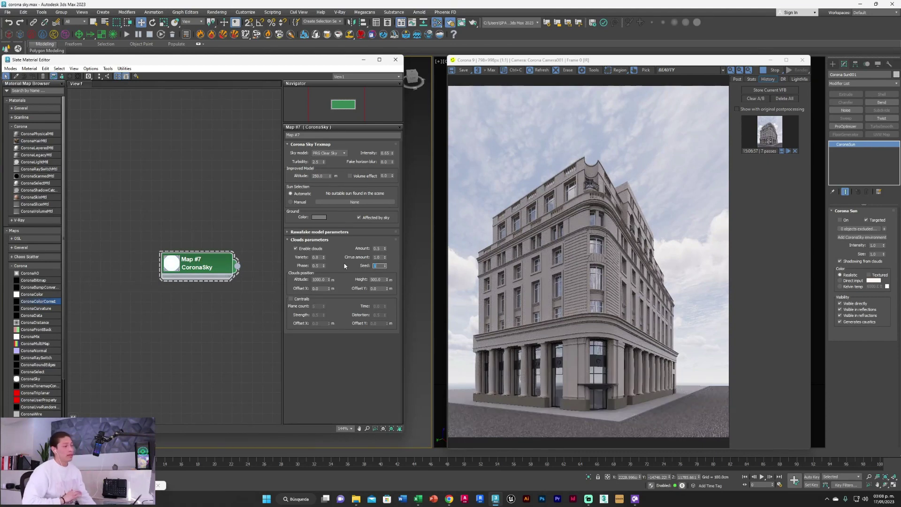
{"action": "type", "text": "0"}
{"action": "key", "text": "Return"}
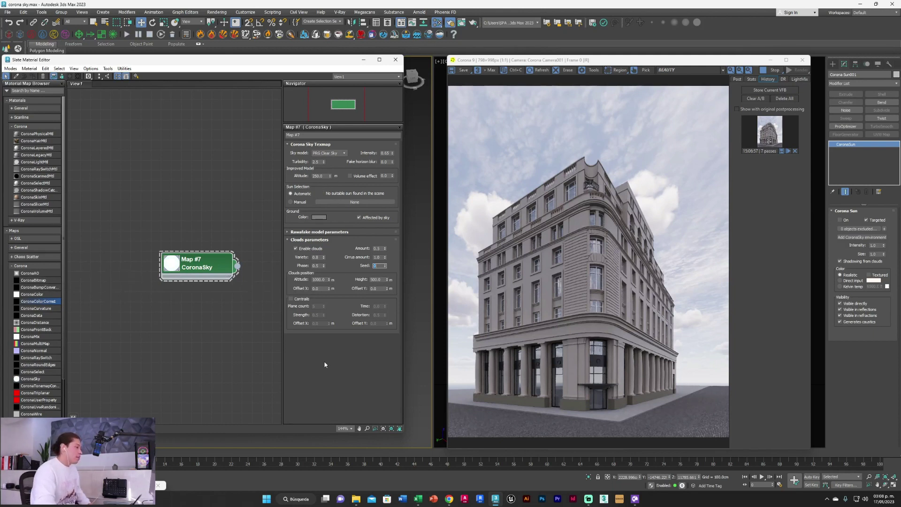
Set the CoronaSky improved model's altitude to 1500 m.
{"action": "double_click", "coordinate": [322, 175]}
{"action": "type", "text": "1500"}
{"action": "key", "text": "Return"}
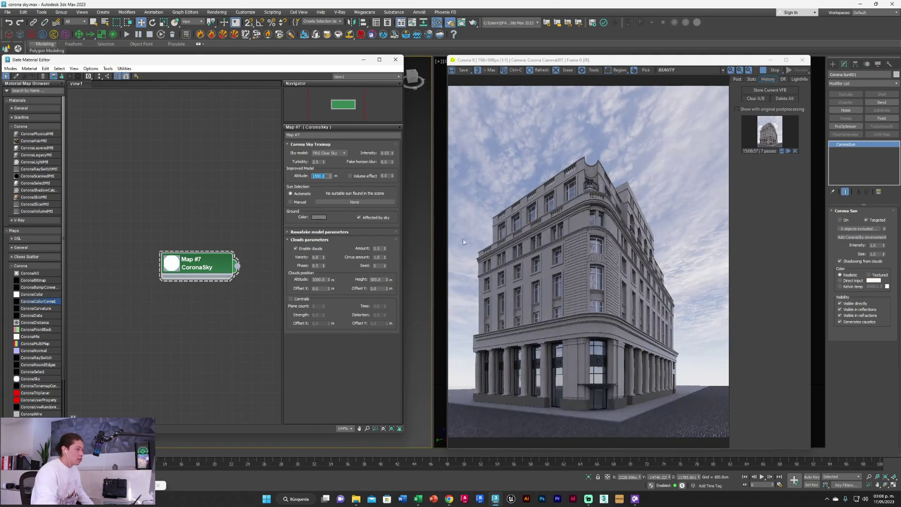
Set the cirrus amount in the CoronaSky cloud parameters to 0.
{"action": "double_click", "coordinate": [378, 257]}
{"action": "type", "text": "0"}
{"action": "key", "text": "Return"}
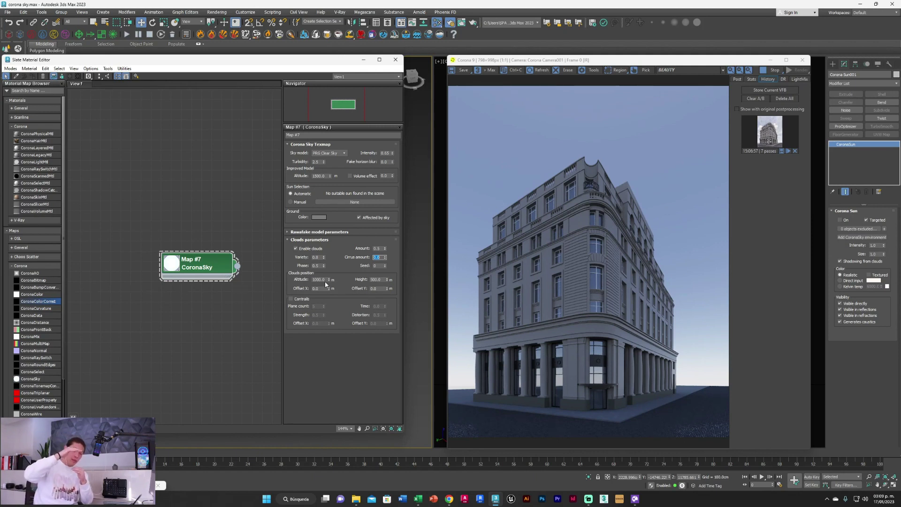
Try a clouds altitude of 2500 m on the CoronaSky map.
{"action": "left_click", "coordinate": [320, 280]}
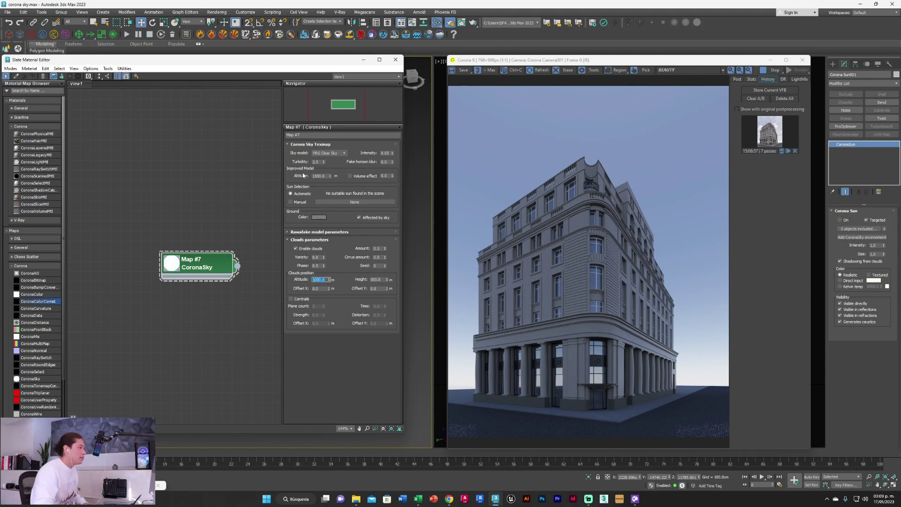
{"action": "type", "text": "2500"}
{"action": "key", "text": "Return"}
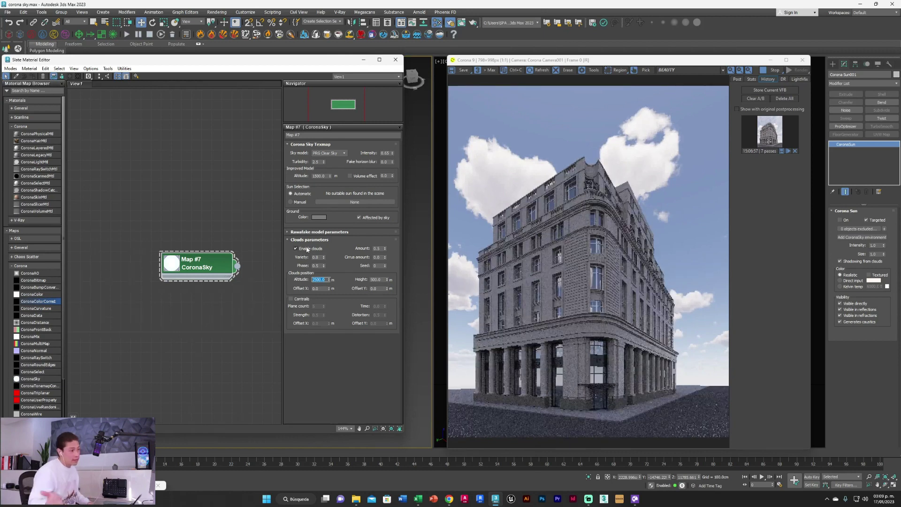
Try an improved model altitude of 2500 m, settle on 250 m, and return the clouds altitude to 1000 m.
{"action": "left_click", "coordinate": [319, 175]}
{"action": "type", "text": "2500"}
{"action": "key", "text": "Return"}
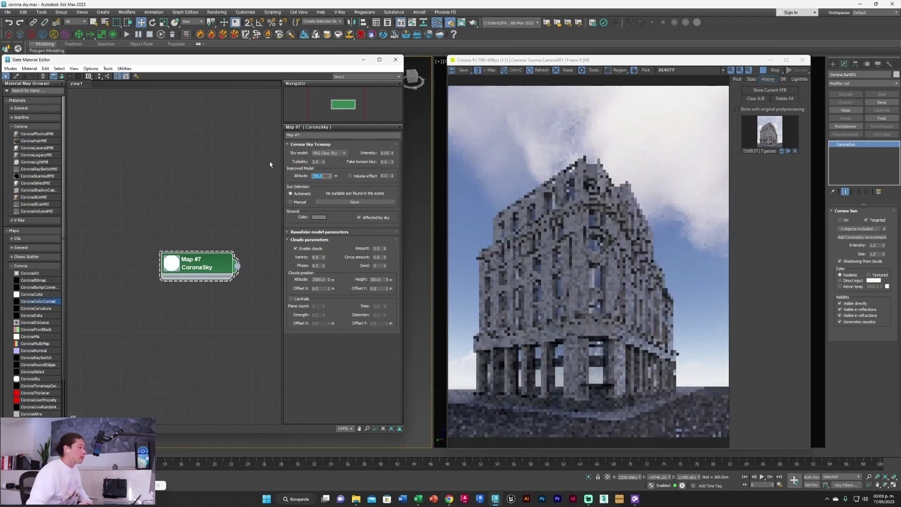
{"action": "type", "text": "250"}
{"action": "key", "text": "Return"}
{"action": "left_click_drag", "start_coordinate": [328, 280], "coordinate": [351, 290]}
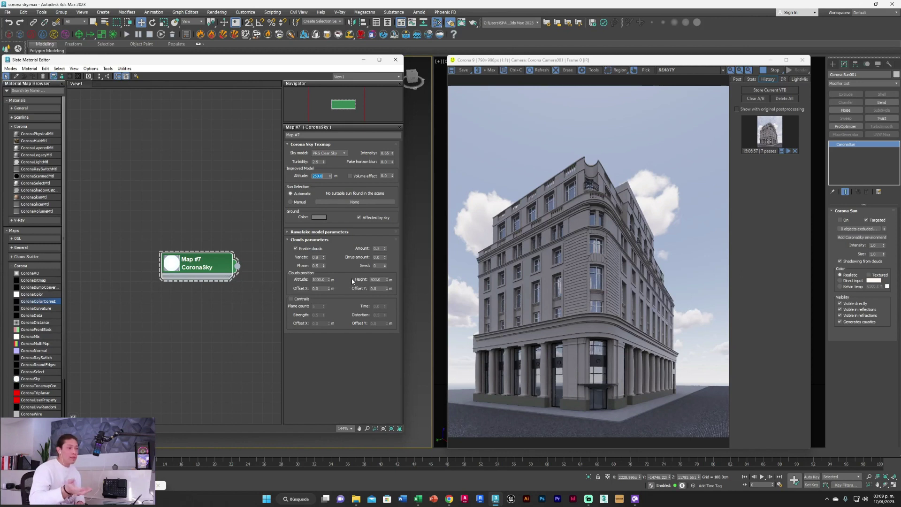
Test clouds heights of 100 m and 1000 m, and restore the height to 500 m.
{"action": "double_click", "coordinate": [377, 279]}
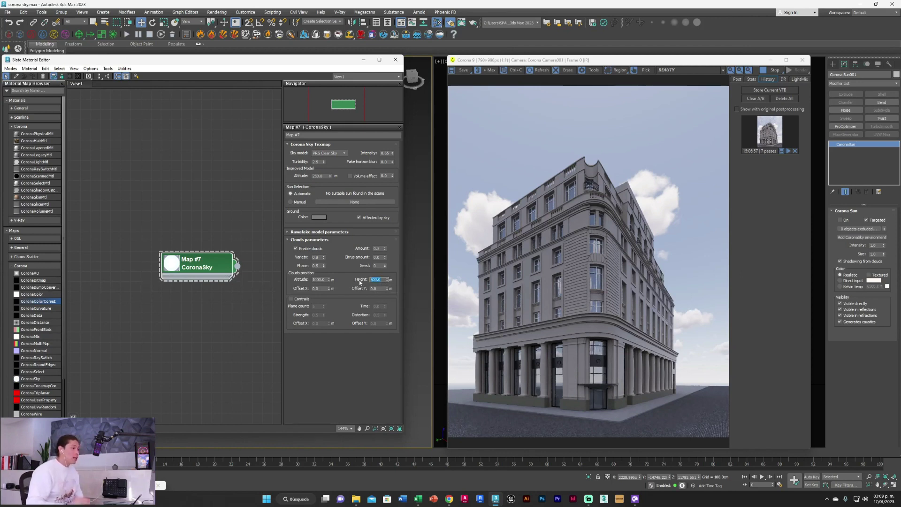
{"action": "type", "text": "100"}
{"action": "key", "text": "Return"}
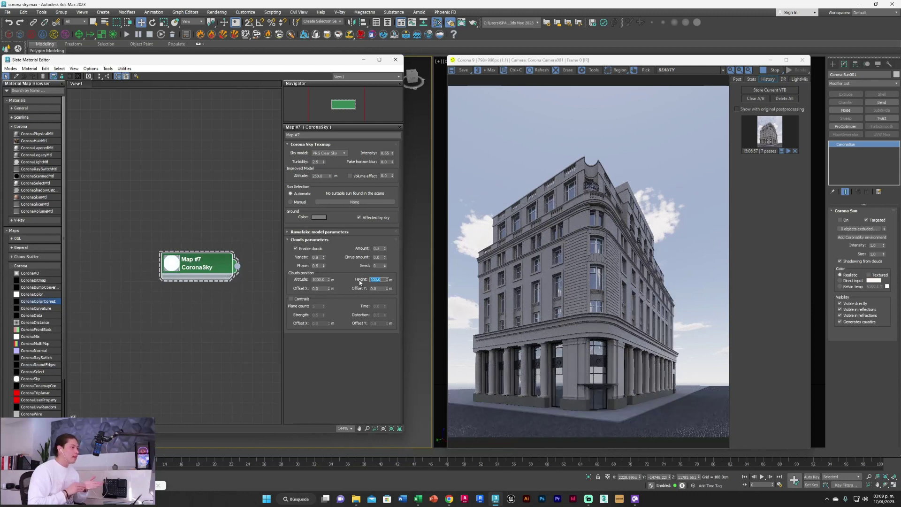
{"action": "type", "text": "1500"}
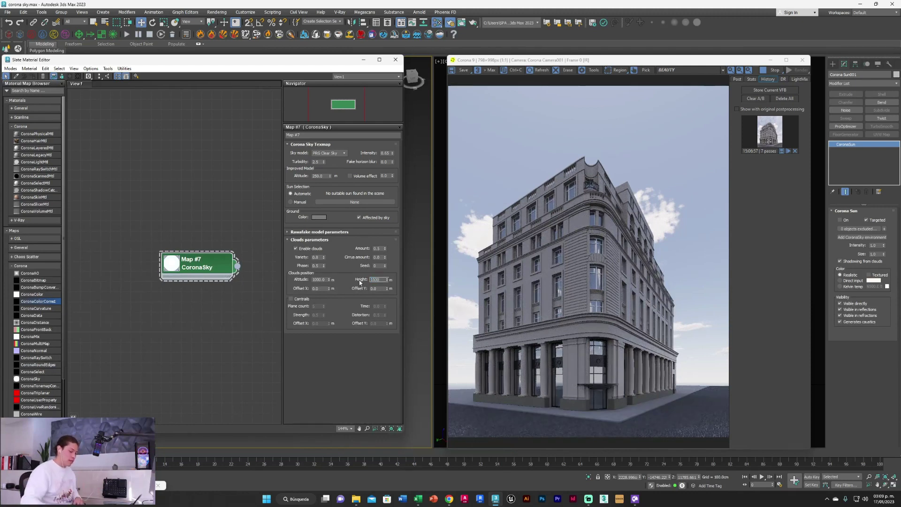
{"action": "key", "text": "Return"}
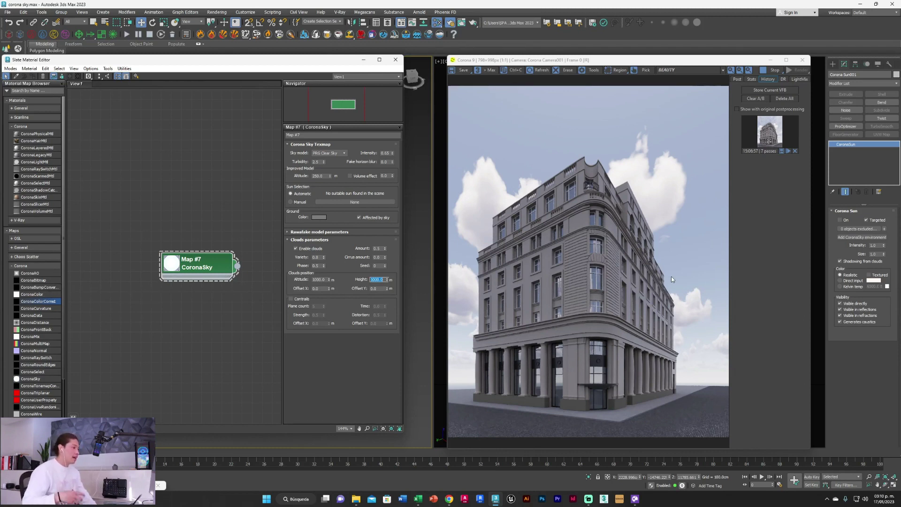
{"action": "type", "text": "500"}
{"action": "key", "text": "Return"}
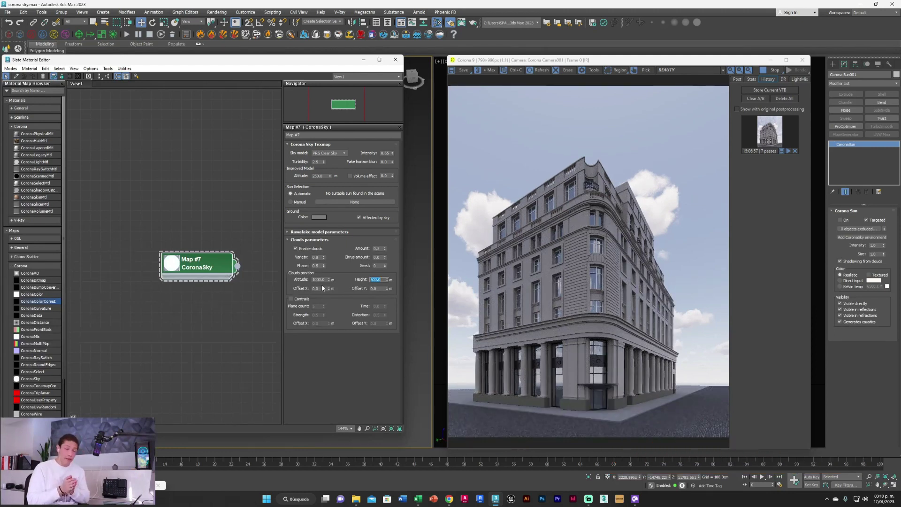
Test a clouds X offset of 500 m with Y offsets of 1000 m and 500 m, and reset both offsets to 0.
{"action": "key", "text": "Tab"}
{"action": "key", "text": "Return"}
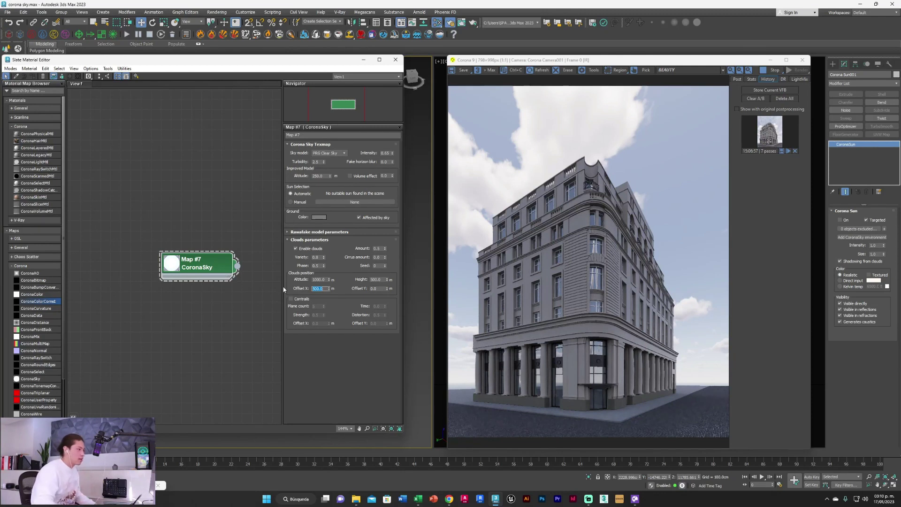
{"action": "key", "text": "Tab"}
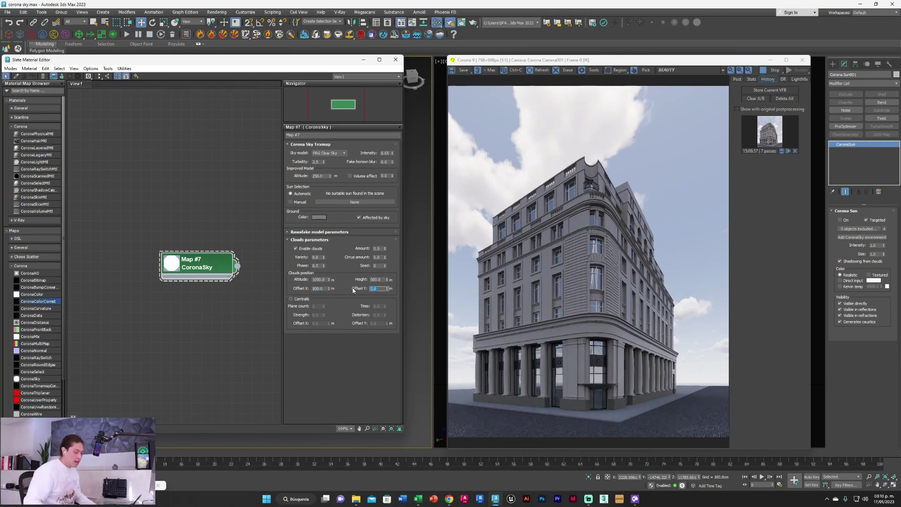
{"action": "type", "text": "1000"}
{"action": "key", "text": "Return"}
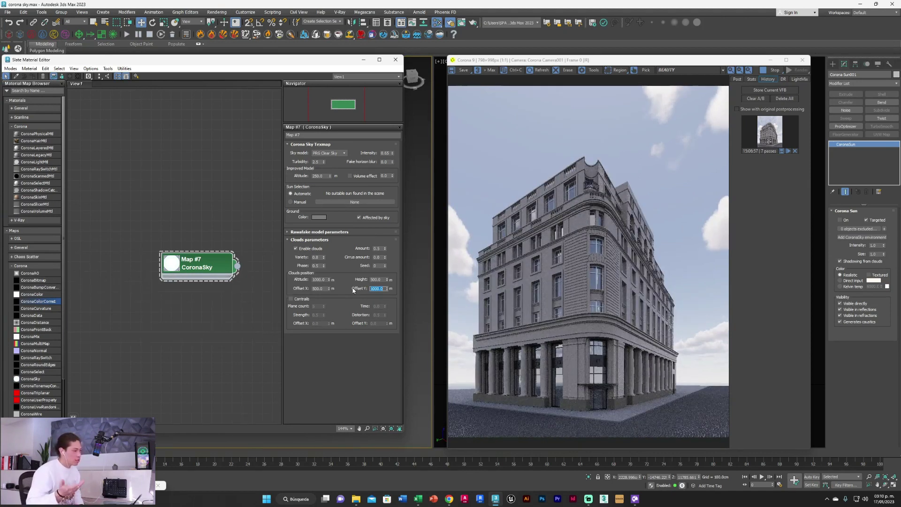
{"action": "type", "text": "500"}
{"action": "key", "text": "Return"}
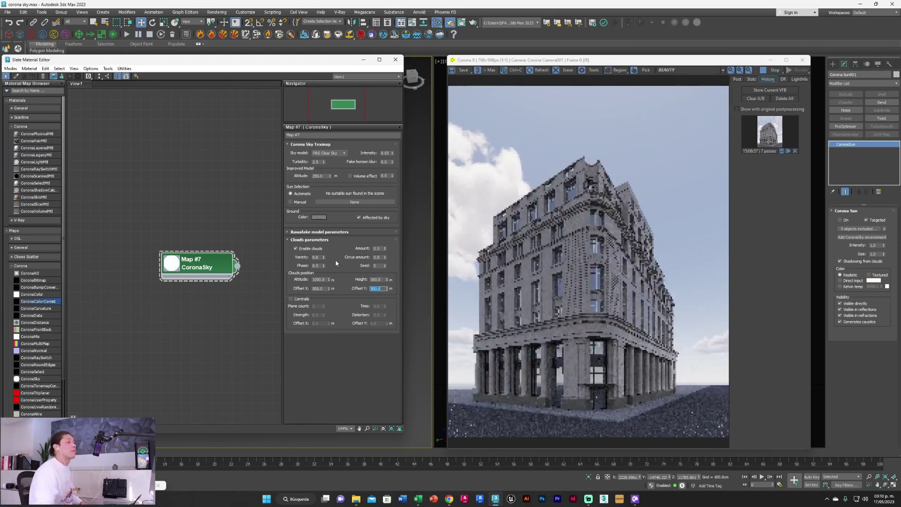
{"action": "right_click", "coordinate": [329, 288]}
{"action": "right_click", "coordinate": [387, 289]}
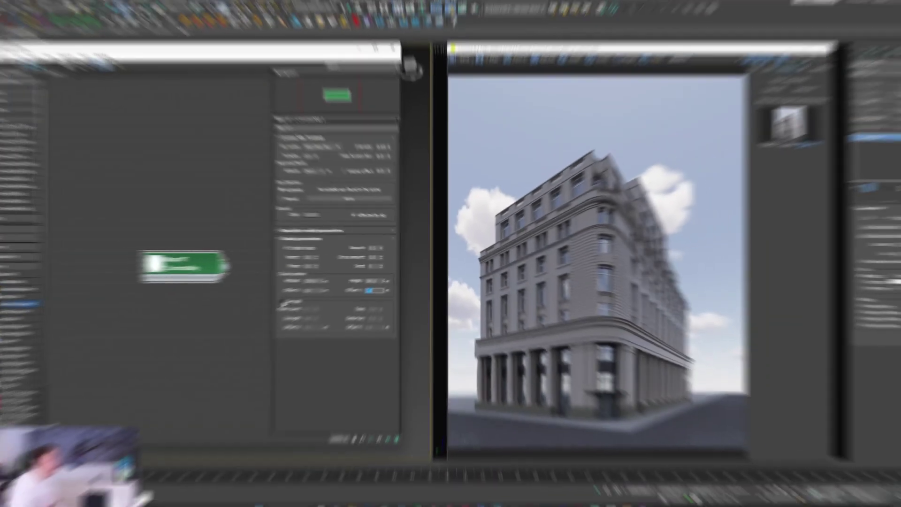
Enable contrails on the CoronaSky map and set the plane count to 10.
{"action": "left_click", "coordinate": [290, 299]}
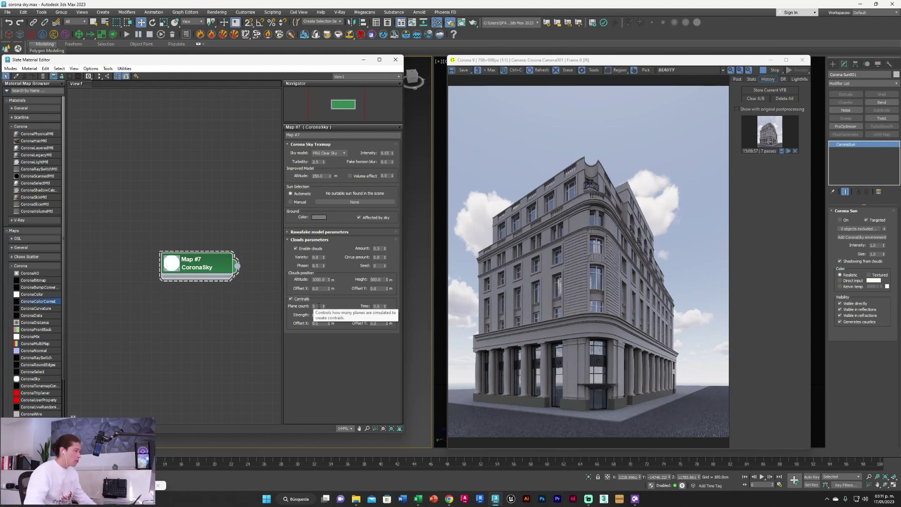
{"action": "left_click_drag", "start_coordinate": [319, 306], "coordinate": [290, 305]}
{"action": "type", "text": "10"}
{"action": "key", "text": "Return"}
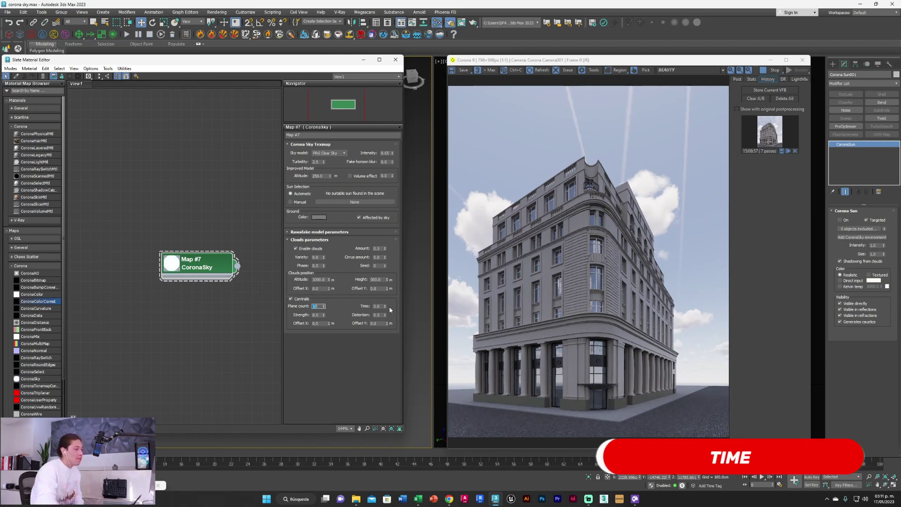
Test contrail time values of 1 and 2, and set the time back to 1.
{"action": "mouse_move", "coordinate": [383, 306]}
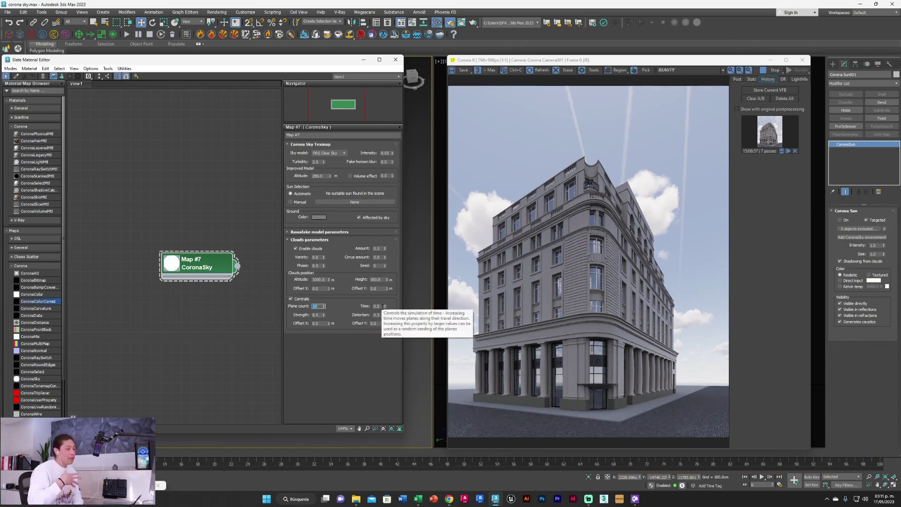
{"action": "left_click", "coordinate": [377, 306]}
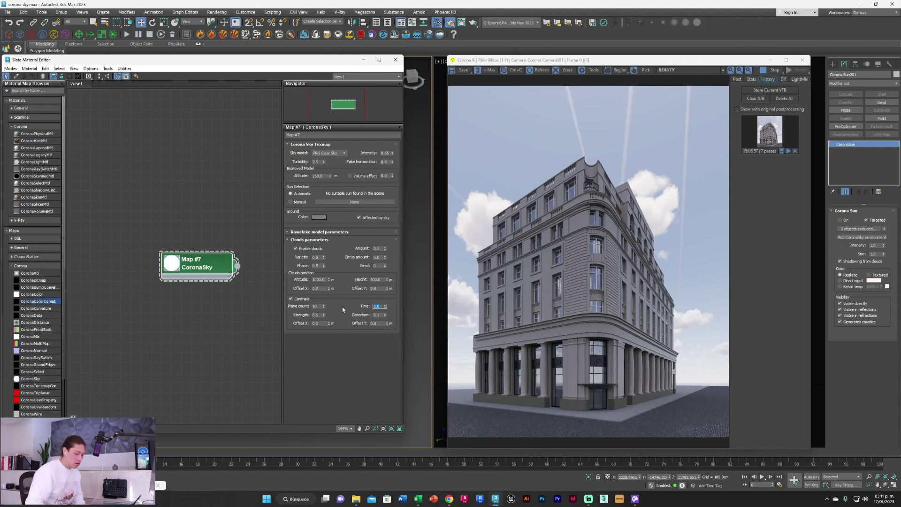
{"action": "type", "text": "1"}
{"action": "key", "text": "Return"}
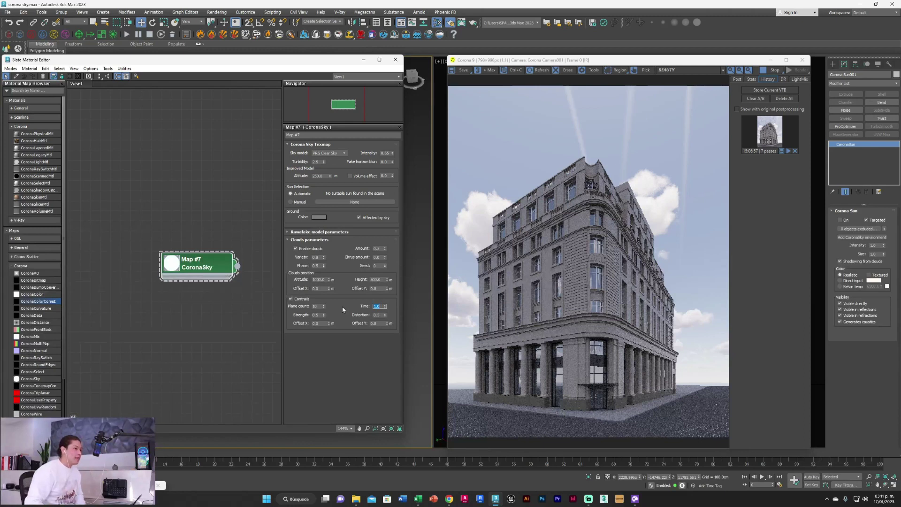
{"action": "type", "text": "2"}
{"action": "key", "text": "Return"}
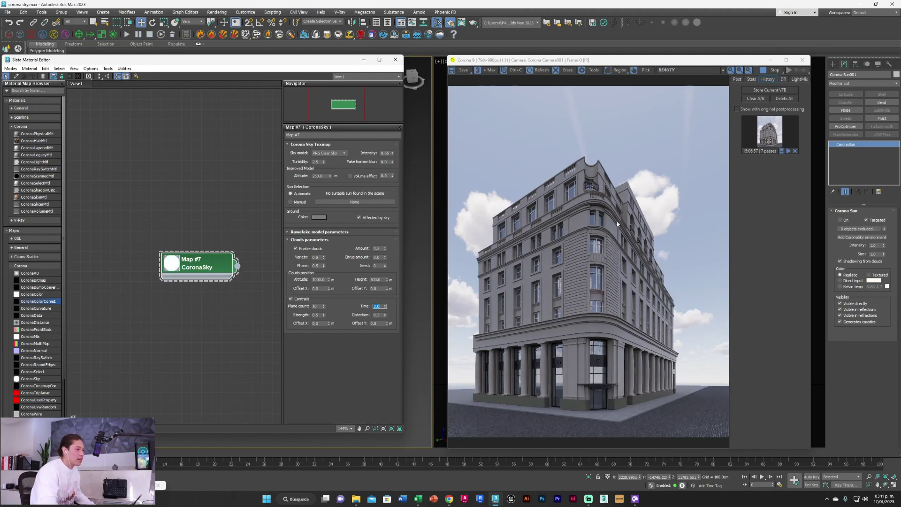
{"action": "double_click", "coordinate": [320, 315]}
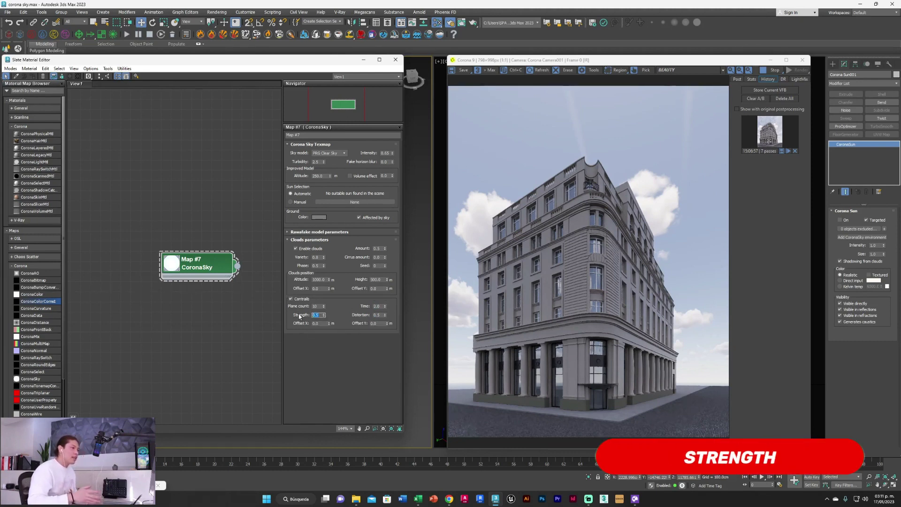
{"action": "double_click", "coordinate": [377, 306]}
{"action": "type", "text": "1"}
{"action": "key", "text": "Return"}
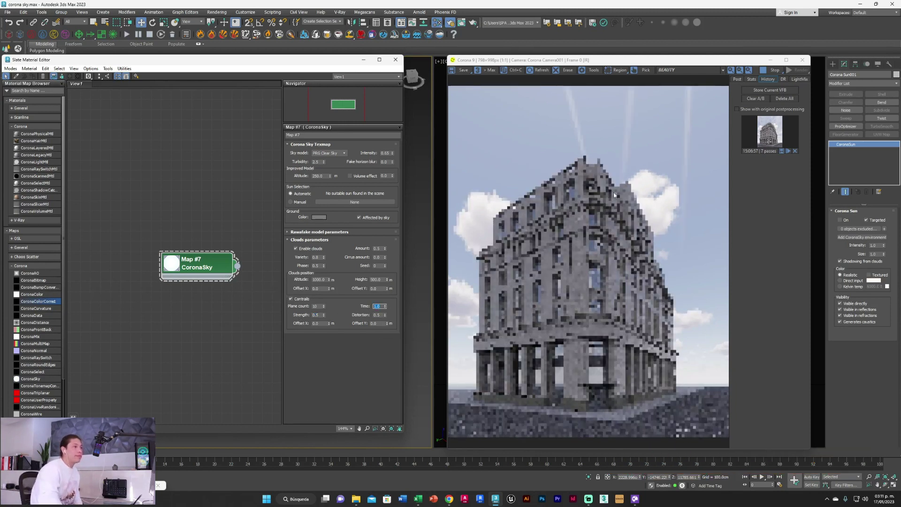
Compare contrail strengths of 1 and 0.5 in the interactive render, and set the strength to 1.
{"action": "double_click", "coordinate": [317, 315]}
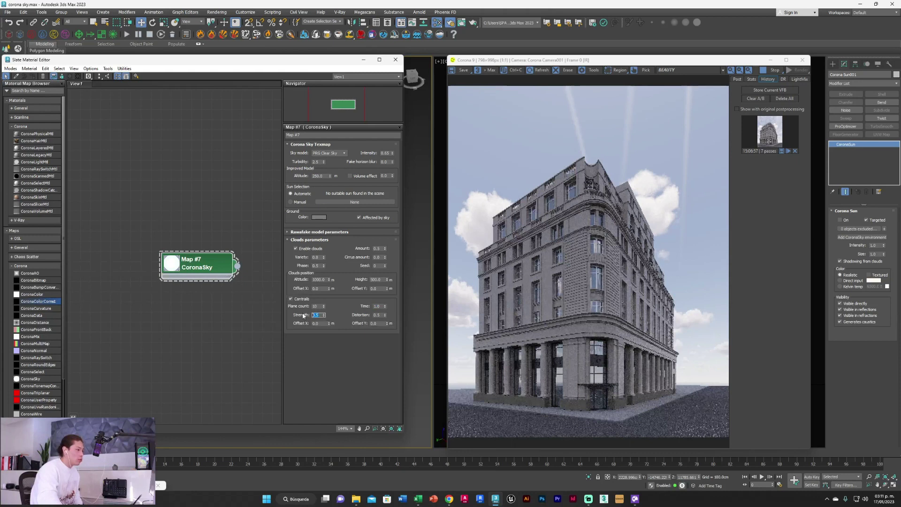
{"action": "type", "text": "1"}
{"action": "key", "text": "Return"}
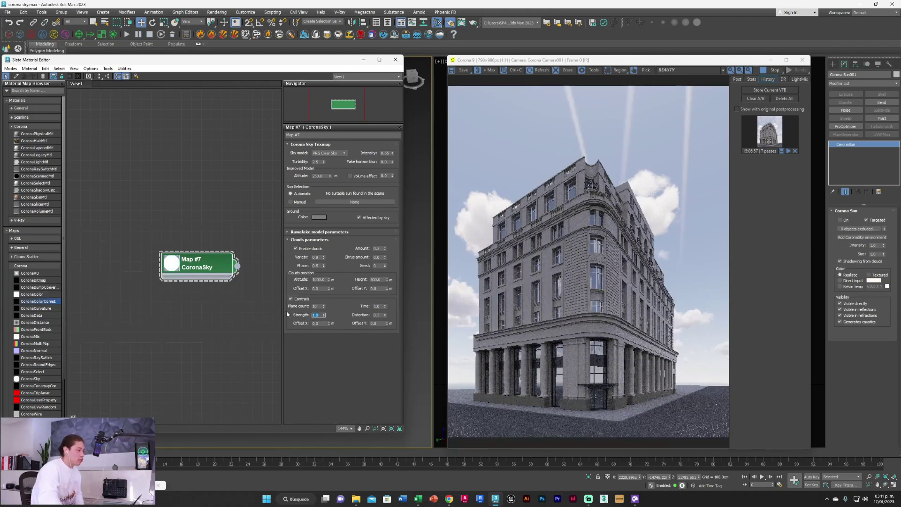
{"action": "type", "text": "0.5"}
{"action": "key", "text": "Return"}
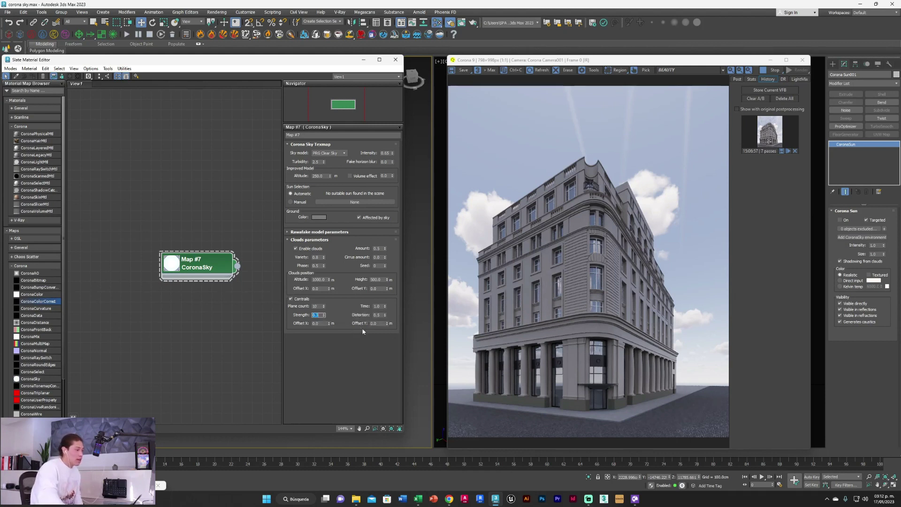
{"action": "type", "text": "1"}
{"action": "key", "text": "Tab"}
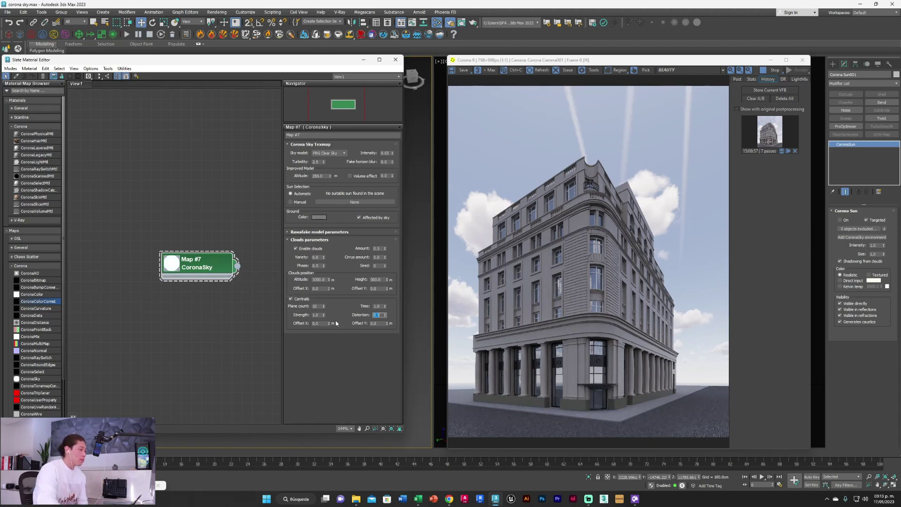
Return the contrail time to 0 and set the contrail distortion to 1.
{"action": "left_click", "coordinate": [380, 306]}
{"action": "type", "text": "0"}
{"action": "key", "text": "Return"}
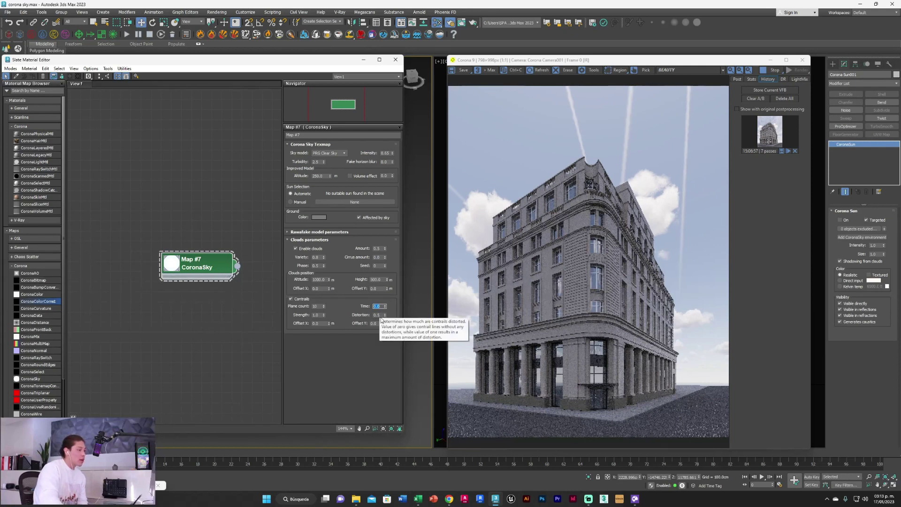
{"action": "left_click", "coordinate": [377, 315]}
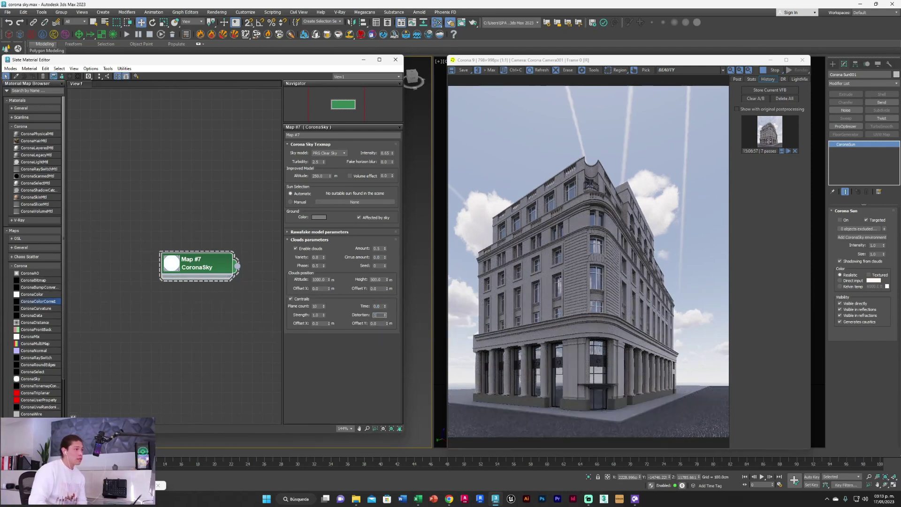
{"action": "key", "text": "Return"}
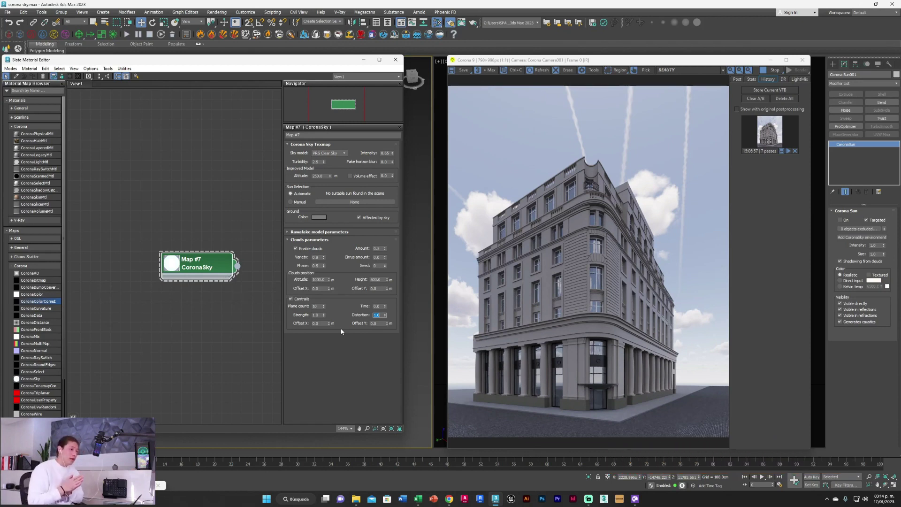
Set the contrails' X offset to 500 m and Y offset to 1000 m.
{"action": "left_click", "coordinate": [322, 323]}
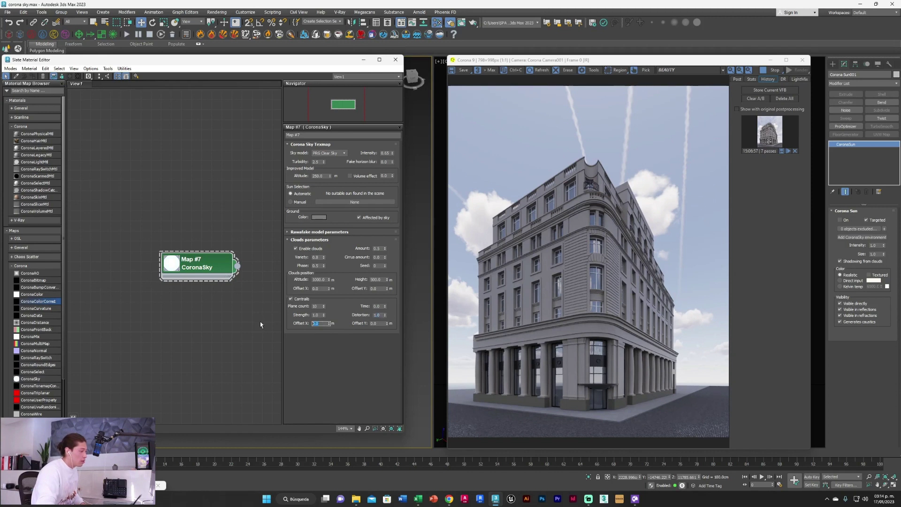
{"action": "type", "text": "500"}
{"action": "key", "text": "Return"}
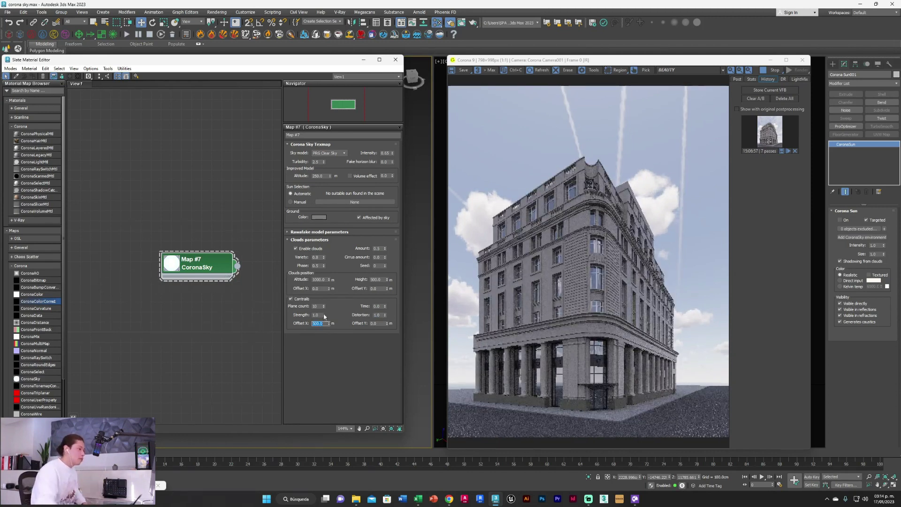
{"action": "key", "text": "Tab"}
{"action": "type", "text": "1000"}
{"action": "key", "text": "Return"}
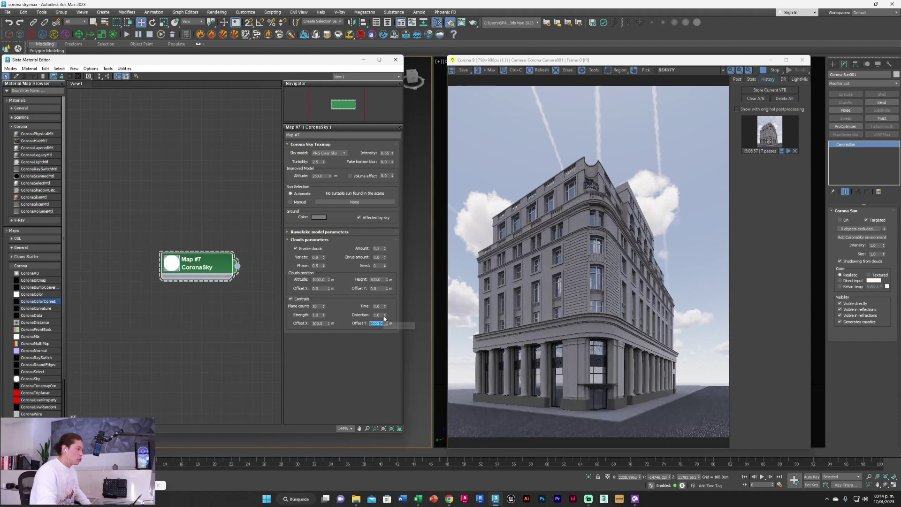
Reset the contrails' distortion and strength to their default values.
{"action": "right_click", "coordinate": [385, 316]}
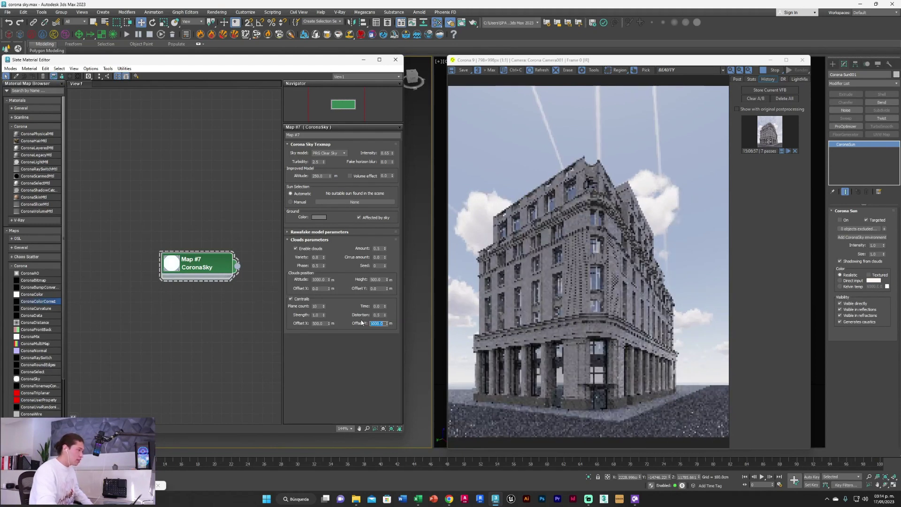
{"action": "right_click", "coordinate": [322, 316]}
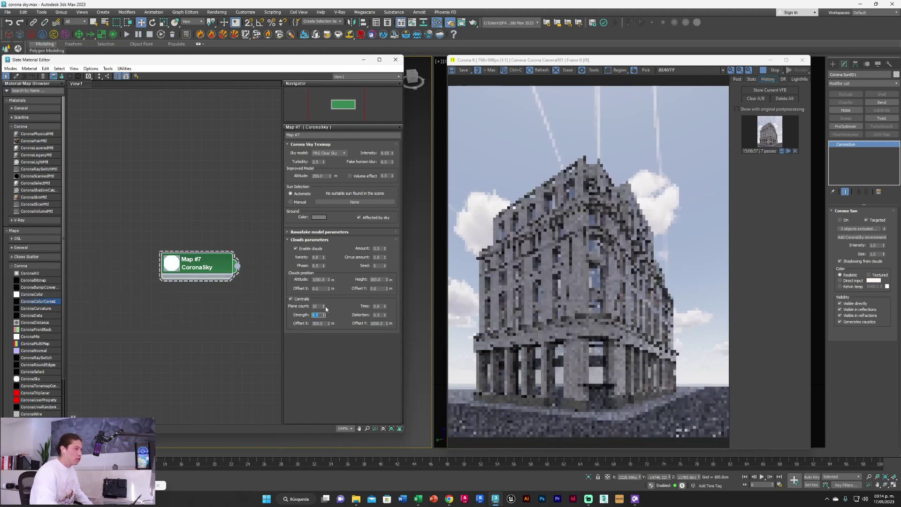
Set the contrail time to 2 and the clouds' cirrus amount to 0.5 in the CoronaSky map.
{"action": "left_click", "coordinate": [379, 306]}
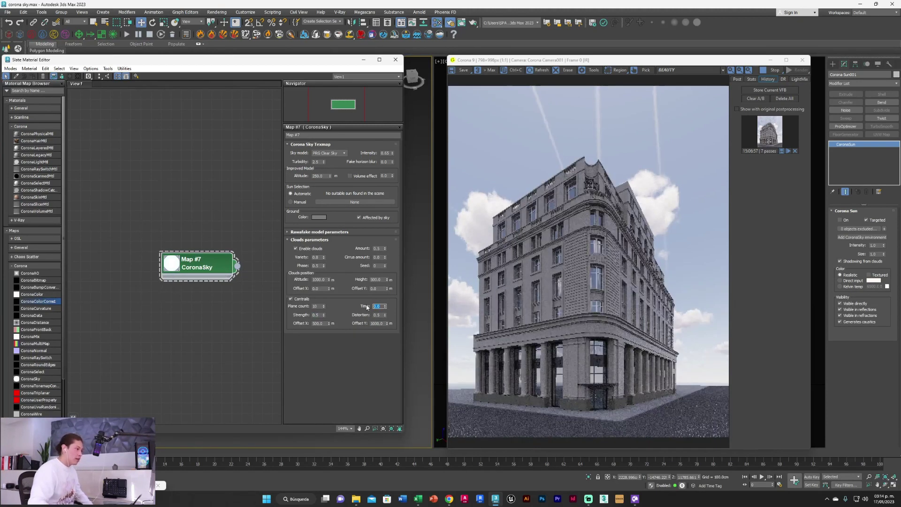
{"action": "type", "text": "2"}
{"action": "key", "text": "Return"}
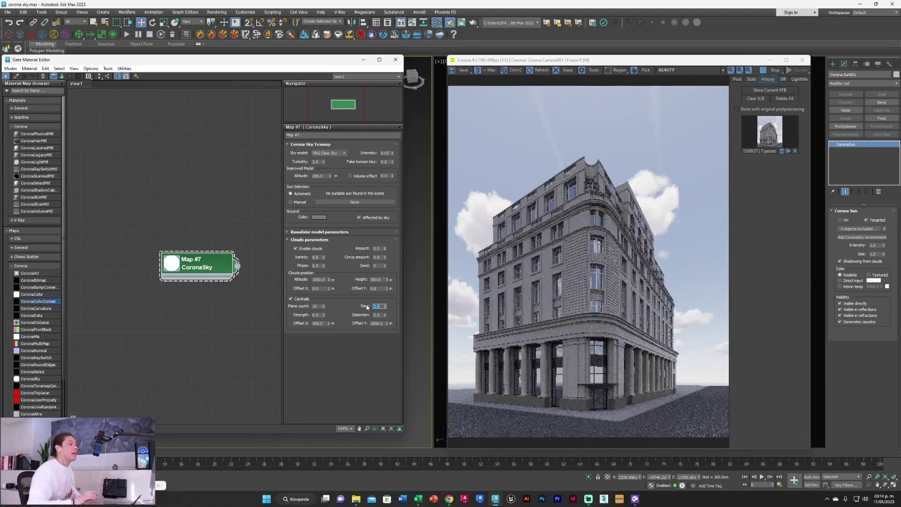
{"action": "double_click", "coordinate": [378, 258]}
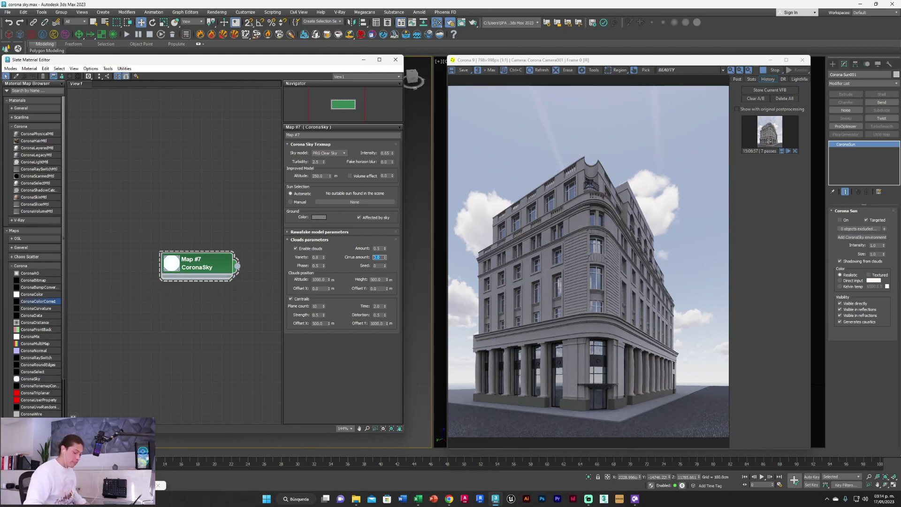
{"action": "type", "text": "0.5"}
{"action": "key", "text": "Return"}
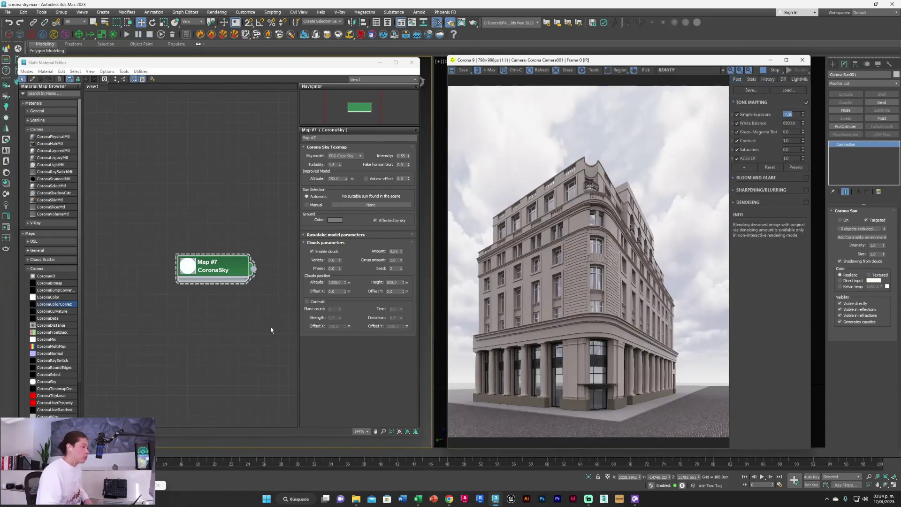
Show the history of stored renders and set the CoronaSky intensity to 0.2.
{"action": "left_click", "coordinate": [399, 165]}
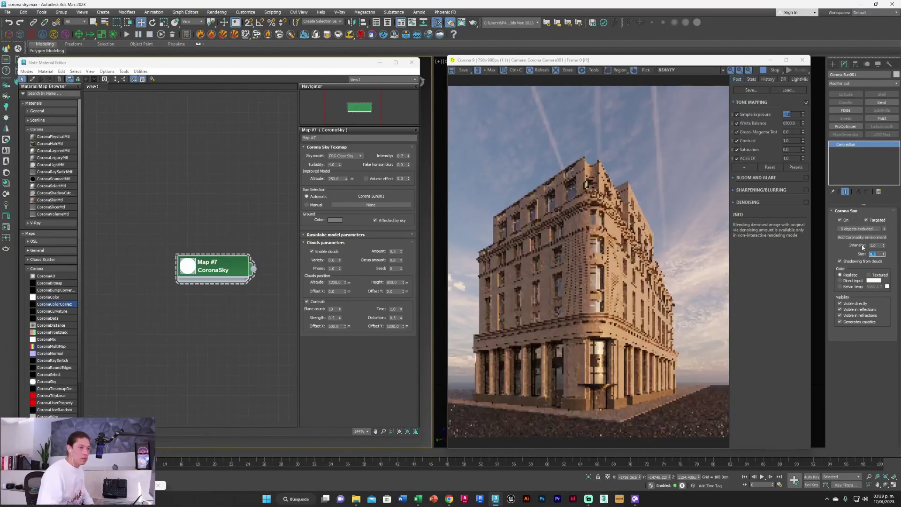
{"action": "left_click", "coordinate": [768, 79]}
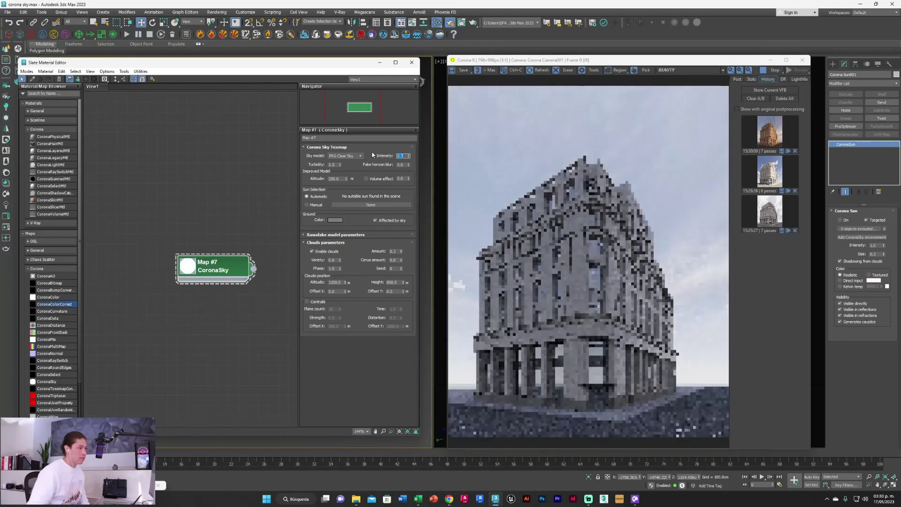
{"action": "type", "text": "0.2"}
{"action": "key", "text": "Return"}
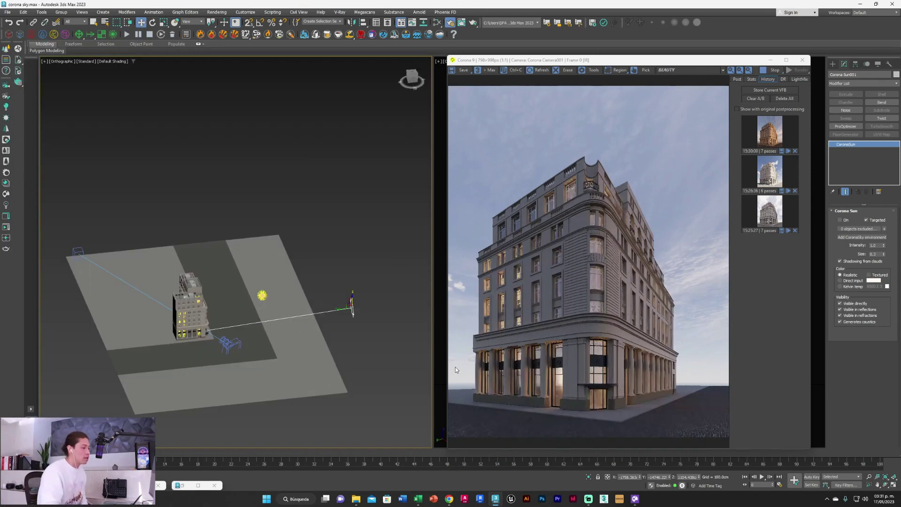
{"action": "double_click", "coordinate": [393, 261]}
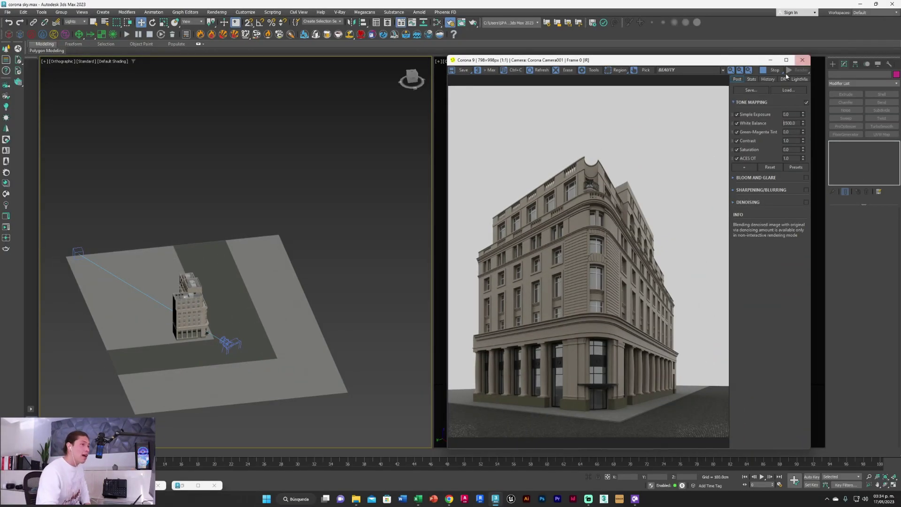
Compare the overcast stored render with the current frame buffer, shifting the A/B divider towards the building's left facade.
{"action": "left_click", "coordinate": [770, 80]}
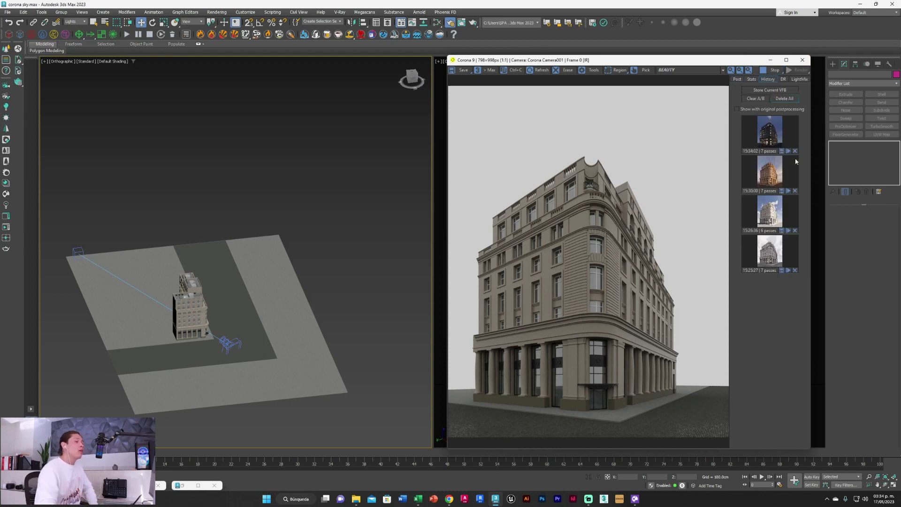
{"action": "left_click", "coordinate": [778, 256]}
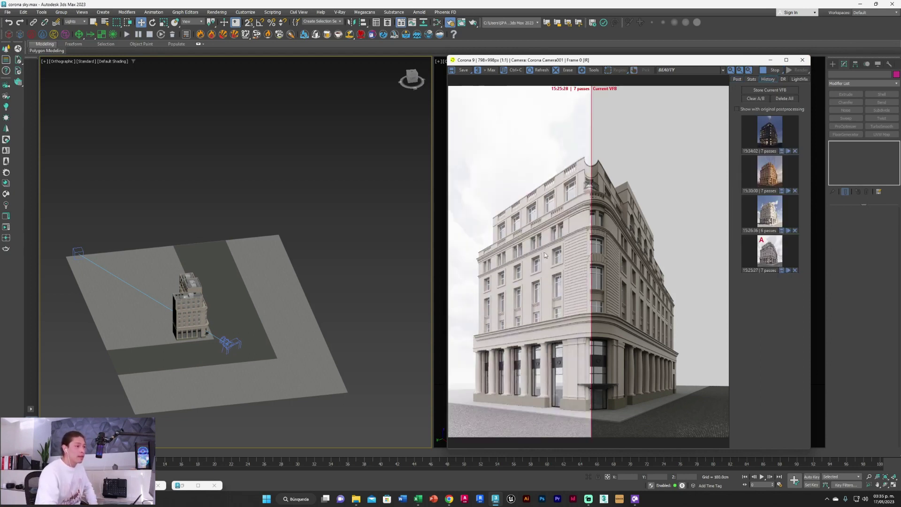
{"action": "left_click_drag", "start_coordinate": [592, 255], "coordinate": [558, 305]}
Set the simple exposure to -2 and move the A/B divider so the overcast stored render covers nearly the whole image.
{"action": "left_click", "coordinate": [739, 79]}
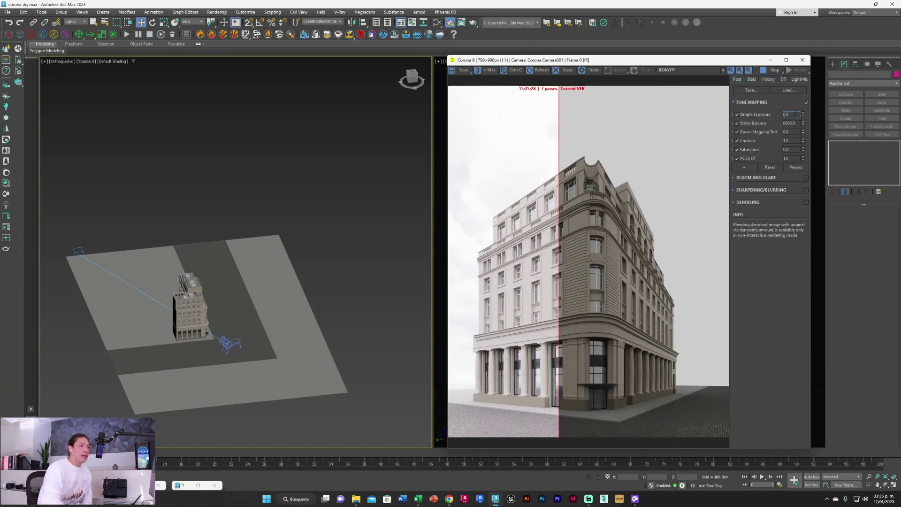
{"action": "type", "text": "-2"}
{"action": "key", "text": "Return"}
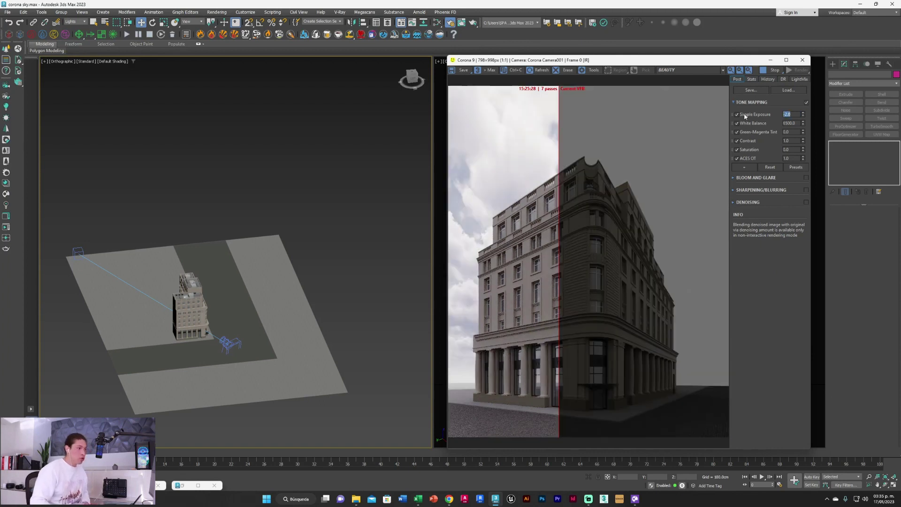
{"action": "left_click_drag", "start_coordinate": [561, 188], "coordinate": [715, 286]}
Review the stored sunny, sunset and night renders one after another, extending the A/B comparison across the full image.
{"action": "left_click", "coordinate": [768, 79]}
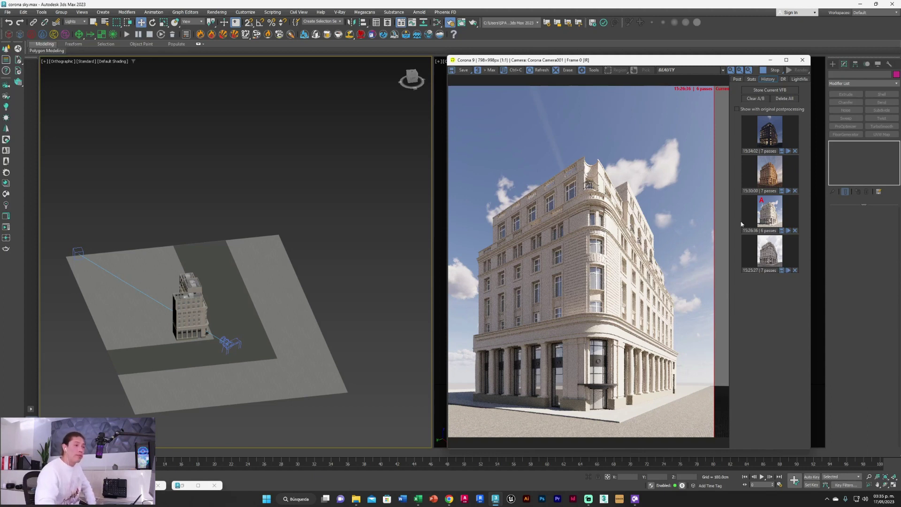
{"action": "left_click", "coordinate": [774, 174]}
{"action": "left_click_drag", "start_coordinate": [716, 239], "coordinate": [735, 292]}
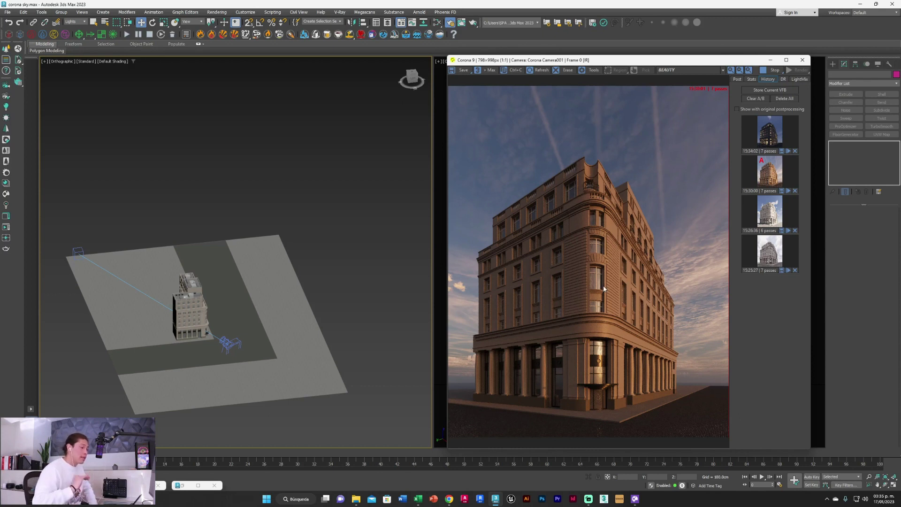
{"action": "left_click", "coordinate": [772, 139]}
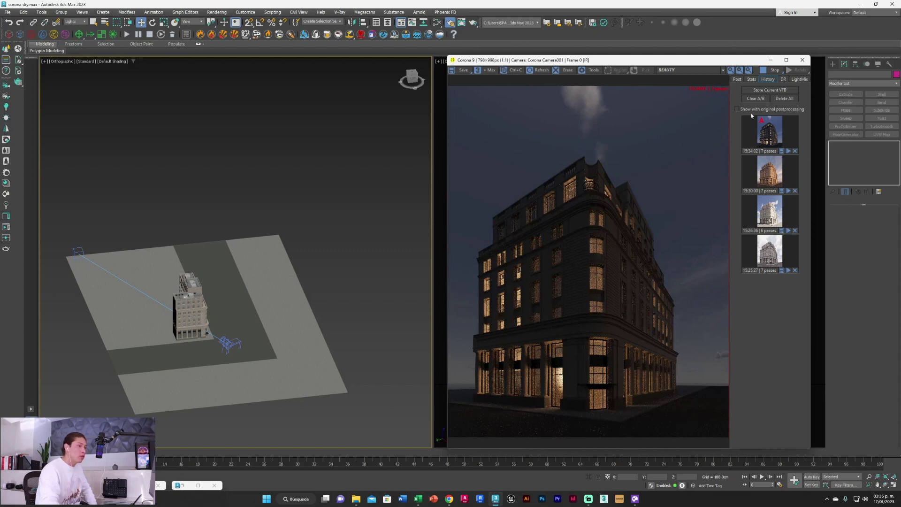
{"action": "left_click_drag", "start_coordinate": [728, 288], "coordinate": [749, 312]}
Set the simple exposure to -1 for the displayed night render.
{"action": "left_click", "coordinate": [738, 79]}
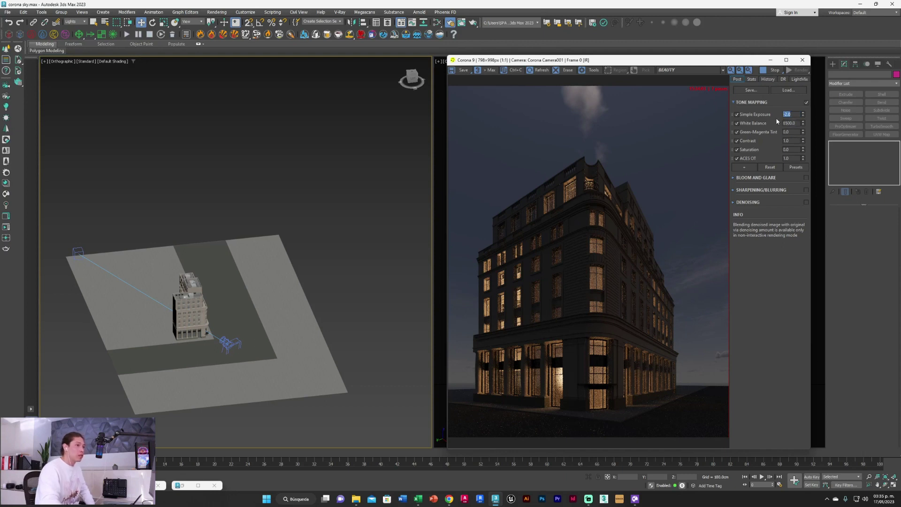
{"action": "type", "text": "-1"}
{"action": "key", "text": "Return"}
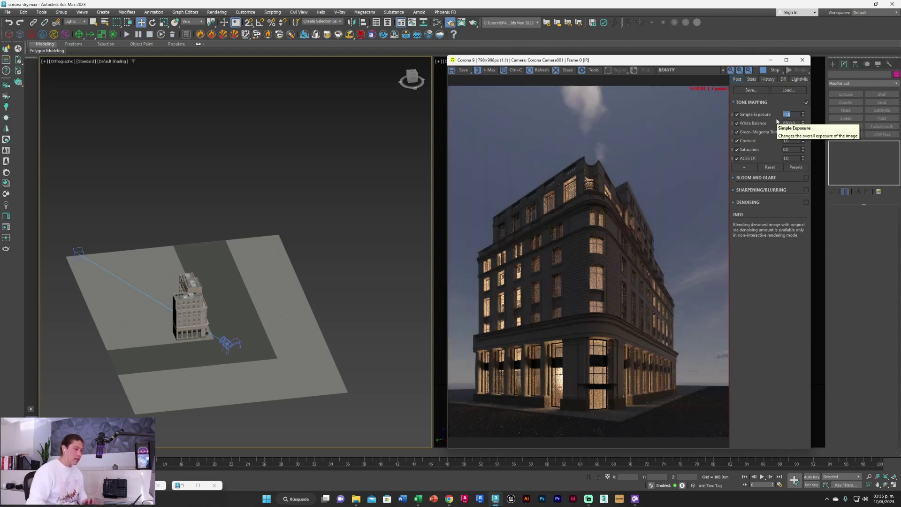